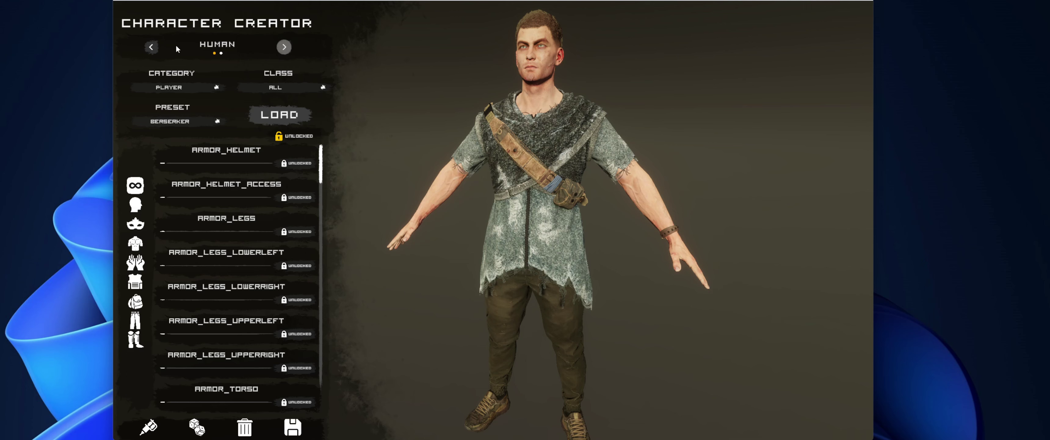
pyautogui.click(285, 48)
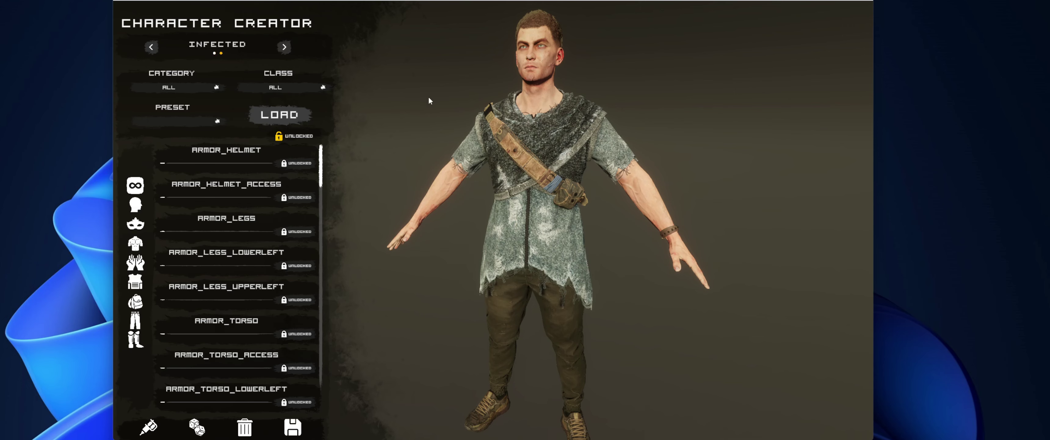
pyautogui.click(151, 48)
pyautogui.moveTo(466, 187); pyautogui.dragTo(566, 215)
pyautogui.moveTo(553, 158); pyautogui.dragTo(511, 248)
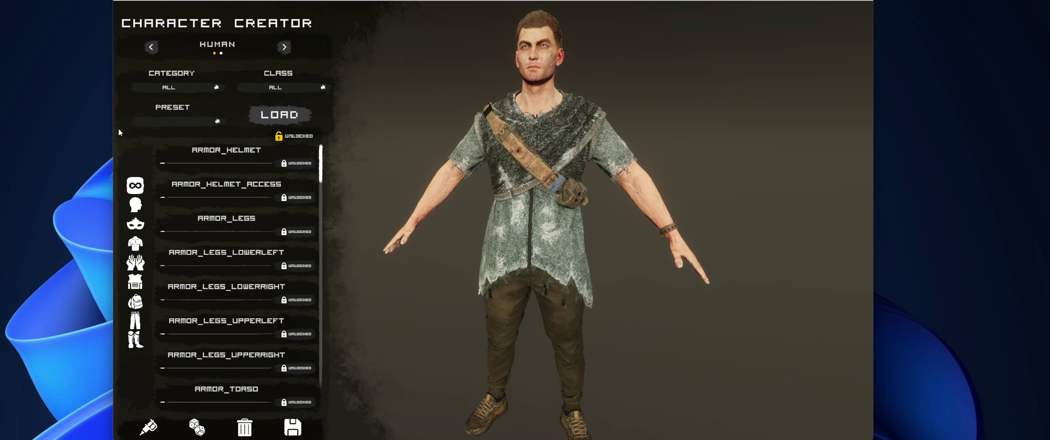
# Step: Clear the current character and switch the character type to Infected with the Biter category
pyautogui.click(244, 428)
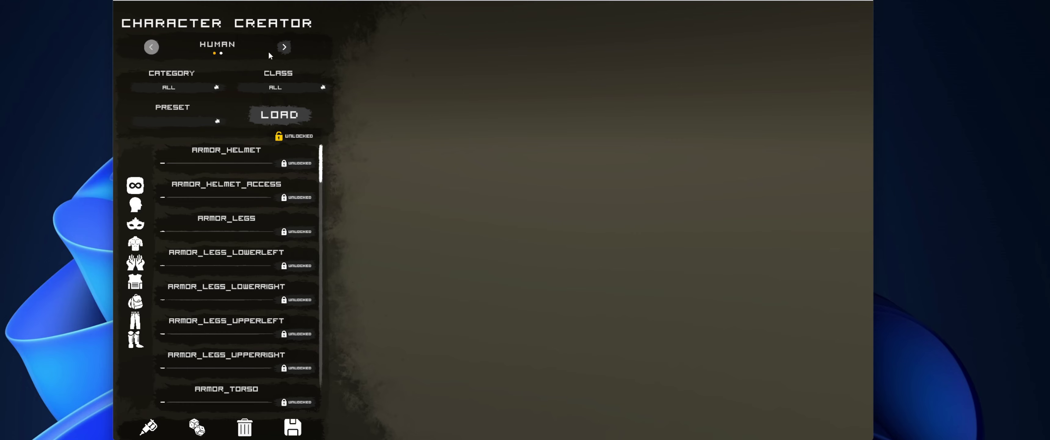
pyautogui.click(285, 47)
pyautogui.click(186, 89)
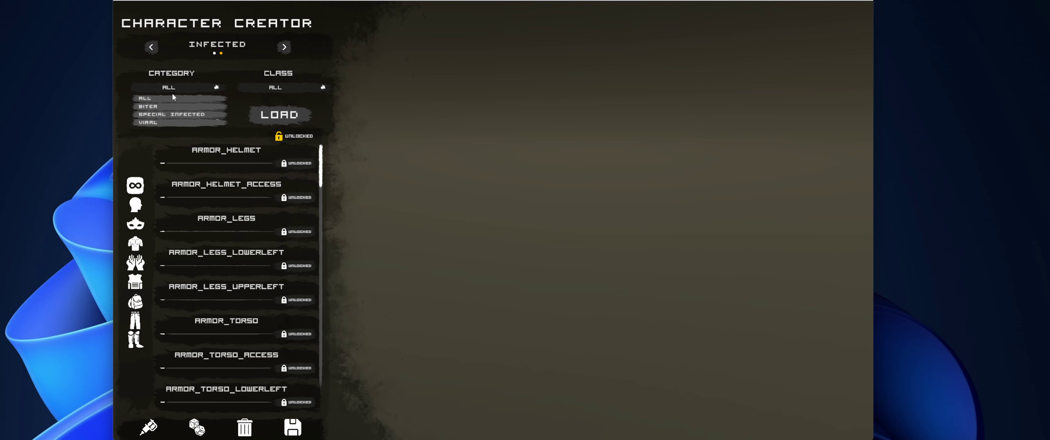
pyautogui.click(156, 106)
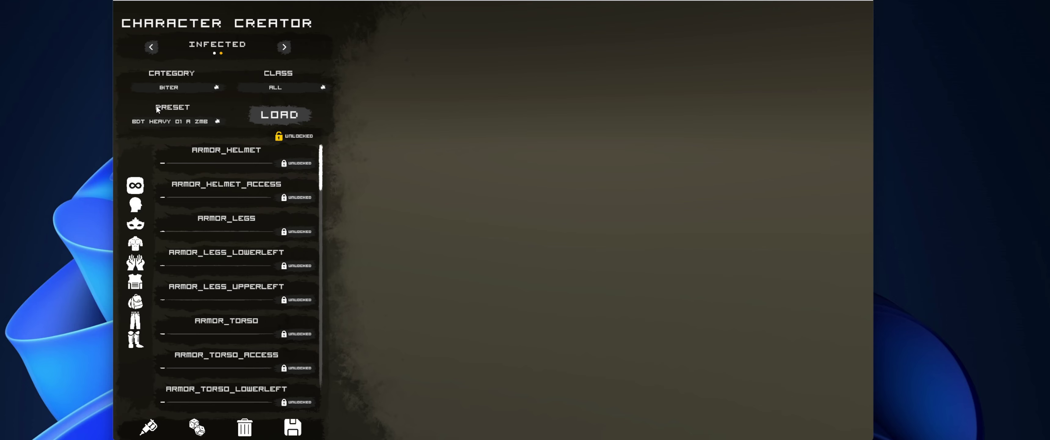
pyautogui.click(177, 88)
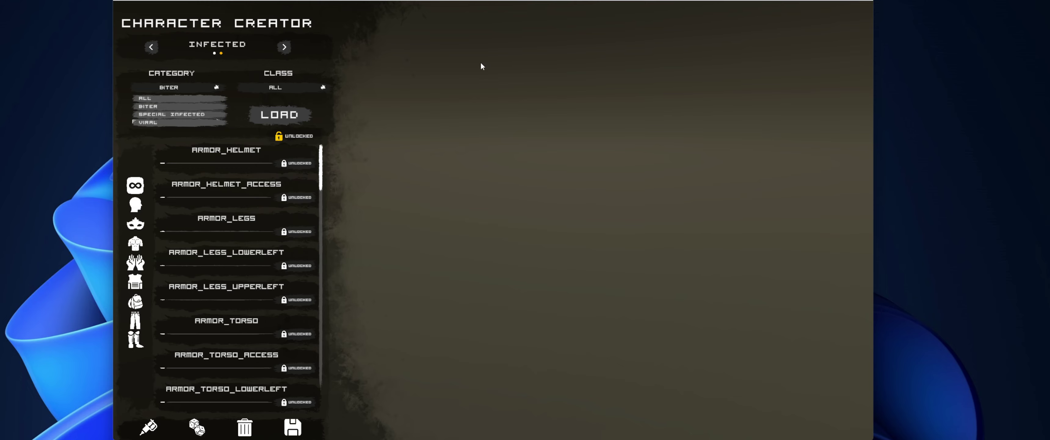
pyautogui.click(153, 105)
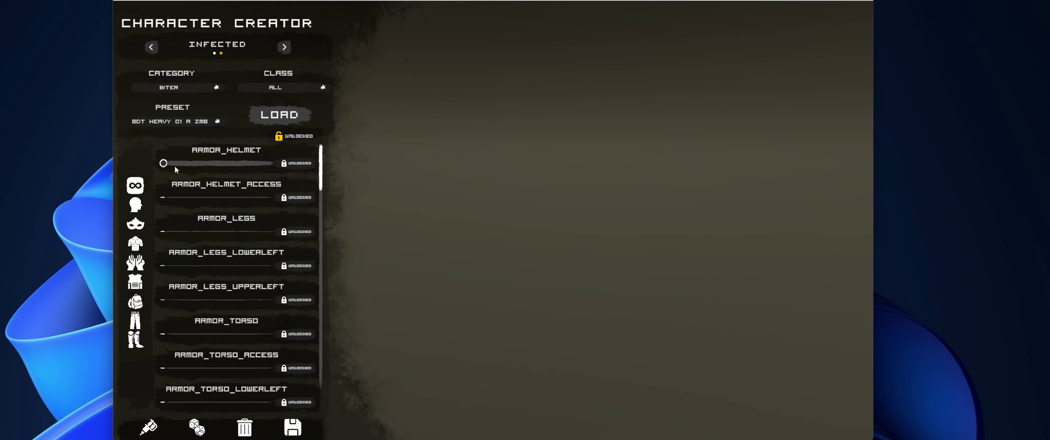
# Step: Load the BDT Heavy 01 A ZMB preset from the Biter category
pyautogui.moveTo(177, 163); pyautogui.dragTo(133, 156)
pyautogui.click(185, 85)
pyautogui.click(179, 129)
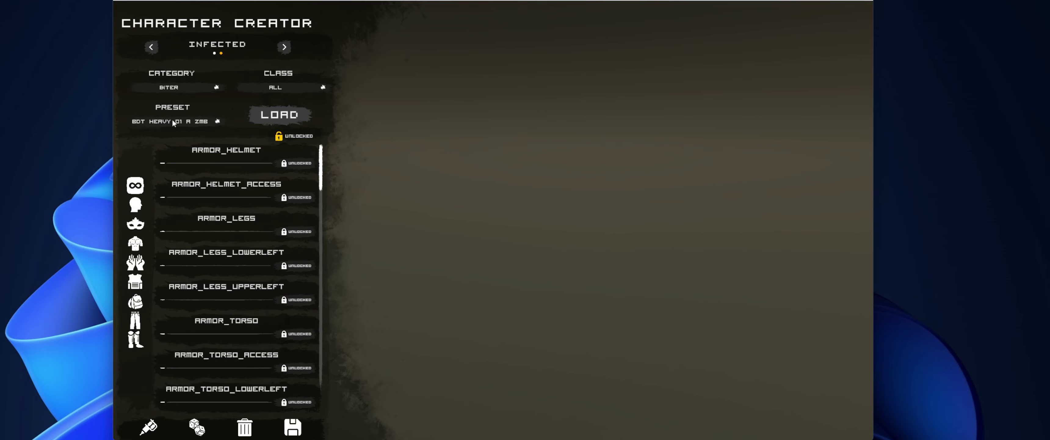
pyautogui.click(280, 118)
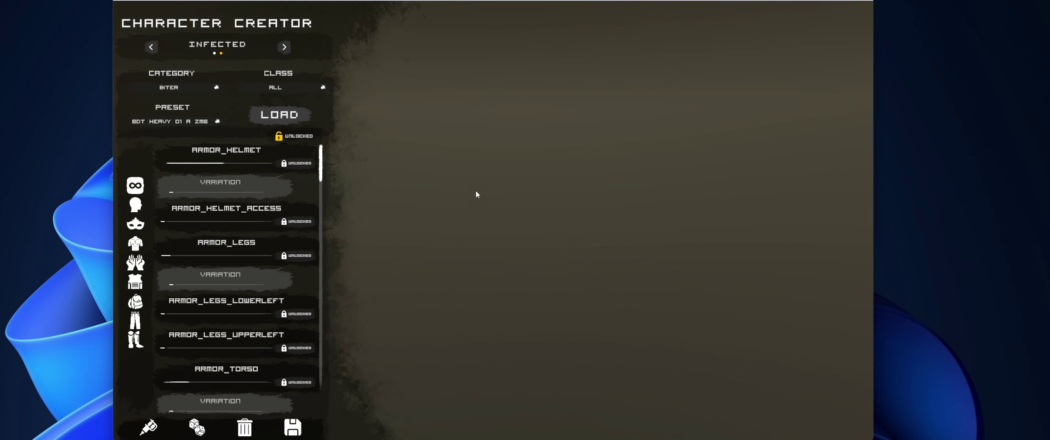
# Step: Set the category to Viral and load the Man Bozak Viral 01 A preset
pyautogui.click(188, 89)
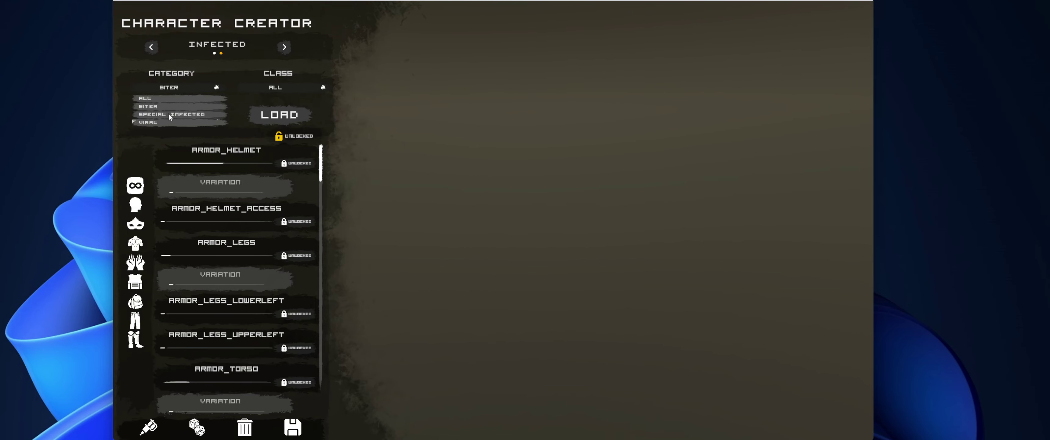
pyautogui.click(165, 88)
pyautogui.click(165, 89)
pyautogui.click(164, 122)
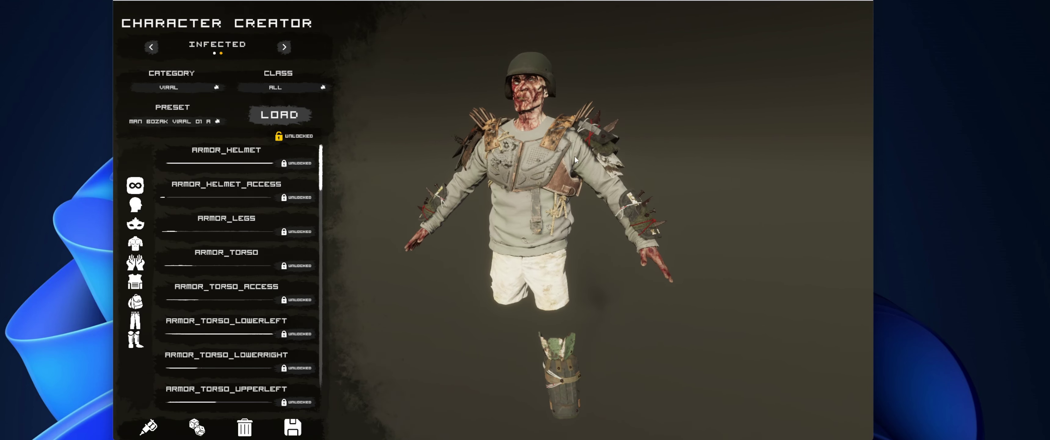
# Step: Set the category back to Biter and load the Chemical Gastank A preset
pyautogui.click(183, 123)
pyautogui.click(175, 85)
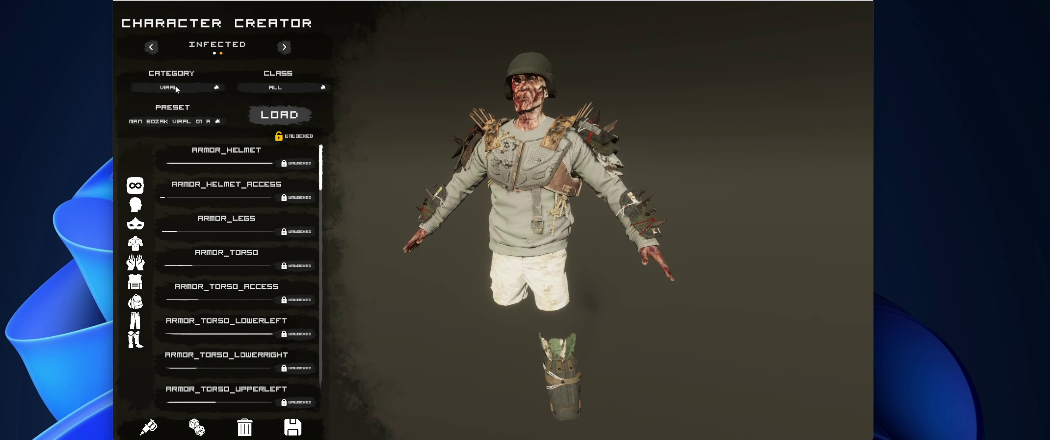
pyautogui.click(176, 85)
pyautogui.click(167, 107)
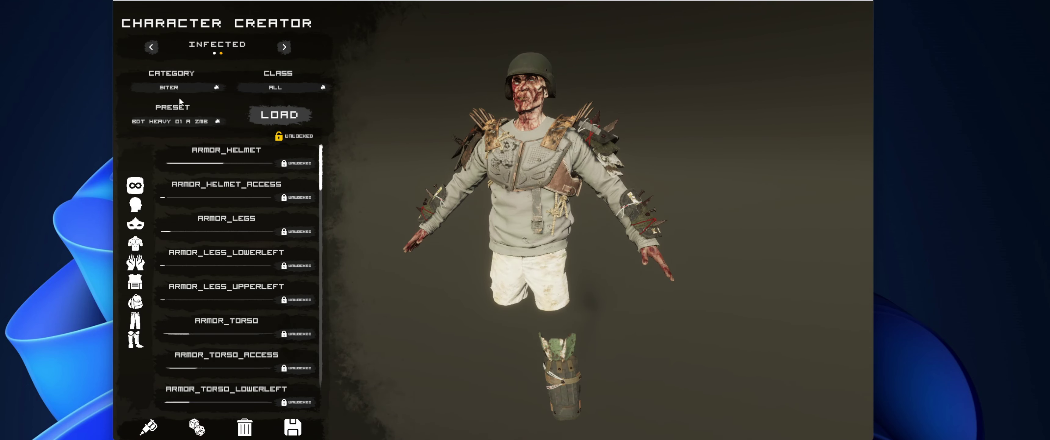
pyautogui.click(178, 123)
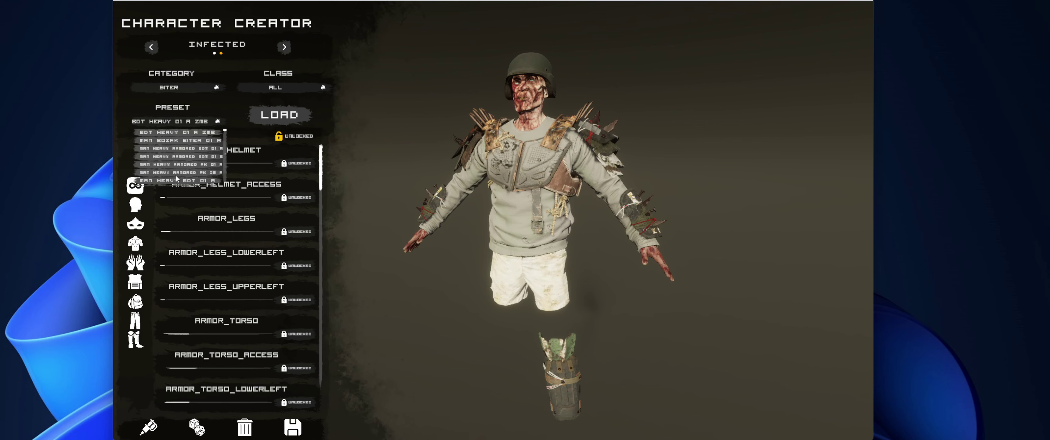
pyautogui.moveTo(224, 133); pyautogui.dragTo(226, 140)
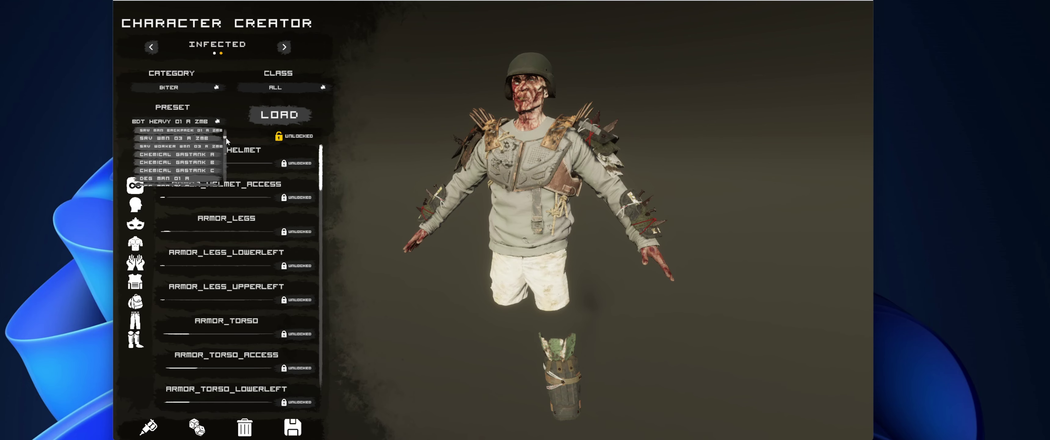
pyautogui.click(177, 154)
pyautogui.click(280, 116)
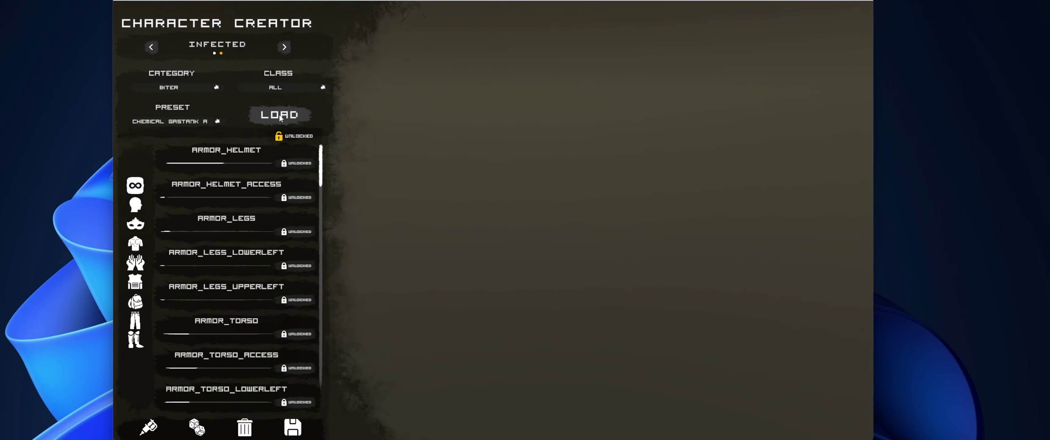
# Step: Load the GRE WMN 02 A preset onto the character
pyautogui.click(197, 122)
pyautogui.moveTo(225, 134); pyautogui.dragTo(226, 161)
pyautogui.click(180, 143)
pyautogui.click(278, 116)
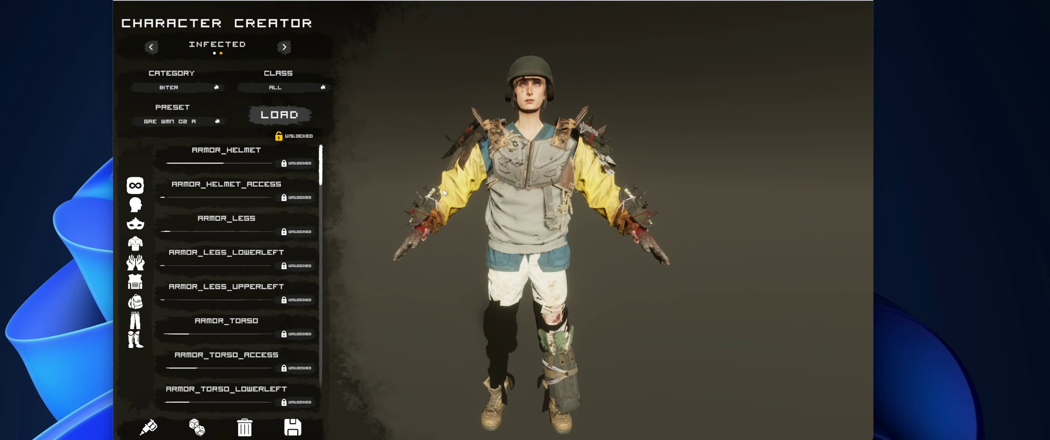
# Step: Load the Man 02 A preset, clearing the leftover armor parts and reloading the preset on its own
pyautogui.click(190, 121)
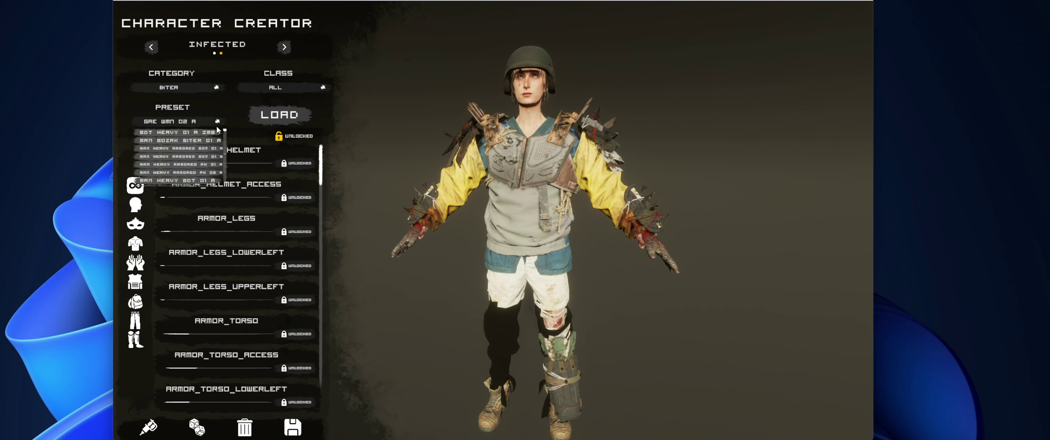
pyautogui.moveTo(226, 128); pyautogui.dragTo(229, 160)
pyautogui.click(182, 163)
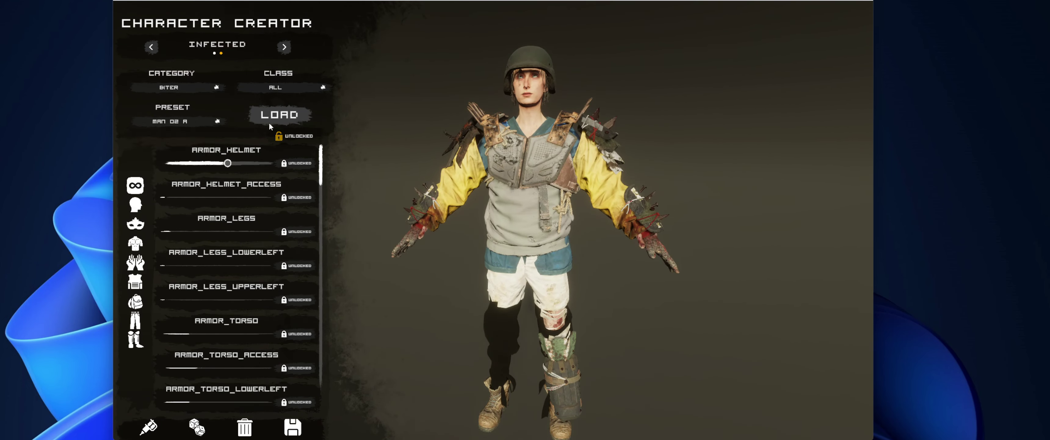
pyautogui.click(279, 116)
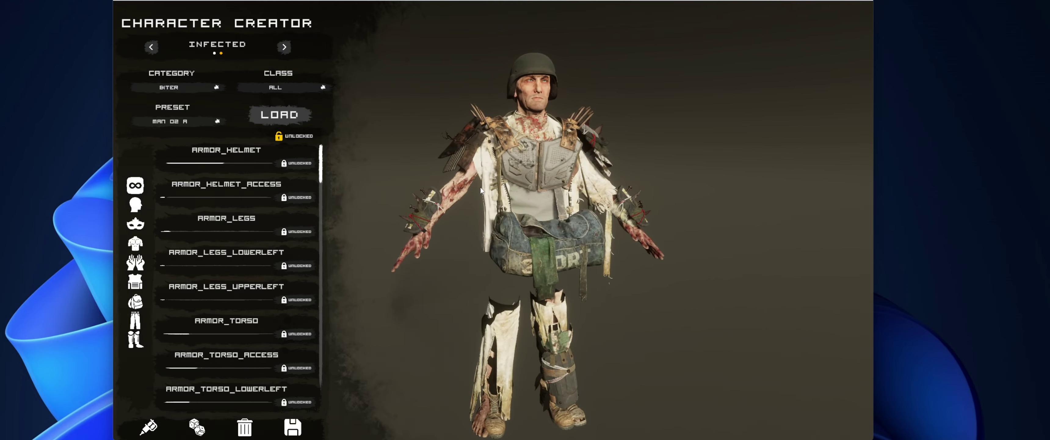
pyautogui.click(244, 427)
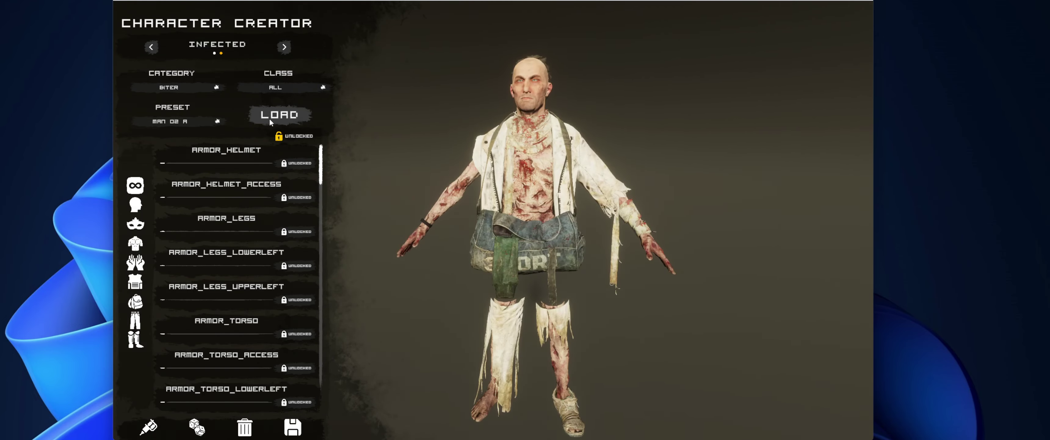
pyautogui.moveTo(538, 172); pyautogui.dragTo(414, 149)
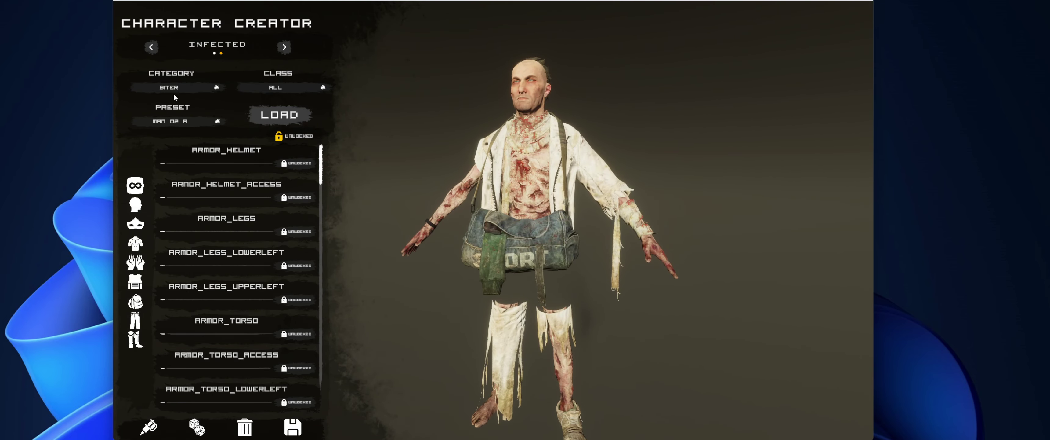
# Step: Clear the character and load the Helmet Man 04 A preset
pyautogui.click(245, 427)
pyautogui.click(203, 116)
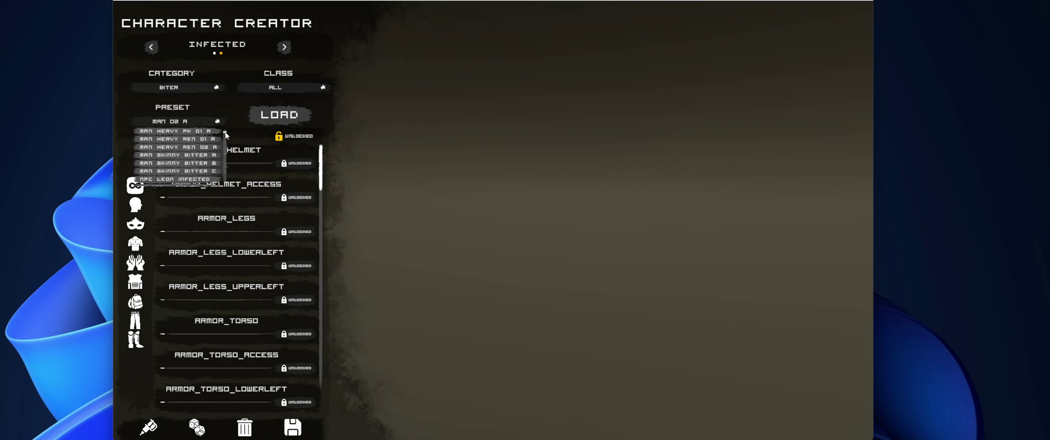
pyautogui.scroll(2, 225, 162)
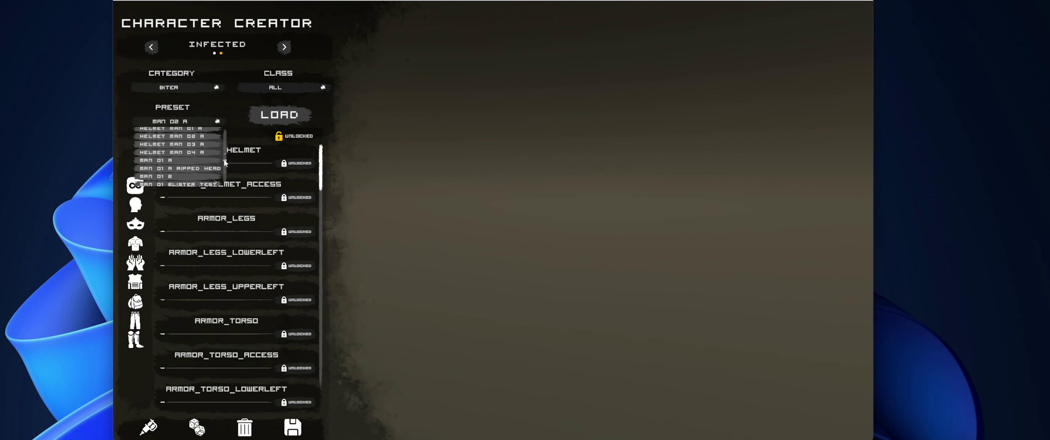
pyautogui.click(191, 151)
pyautogui.click(278, 115)
pyautogui.moveTo(663, 171); pyautogui.dragTo(506, 161)
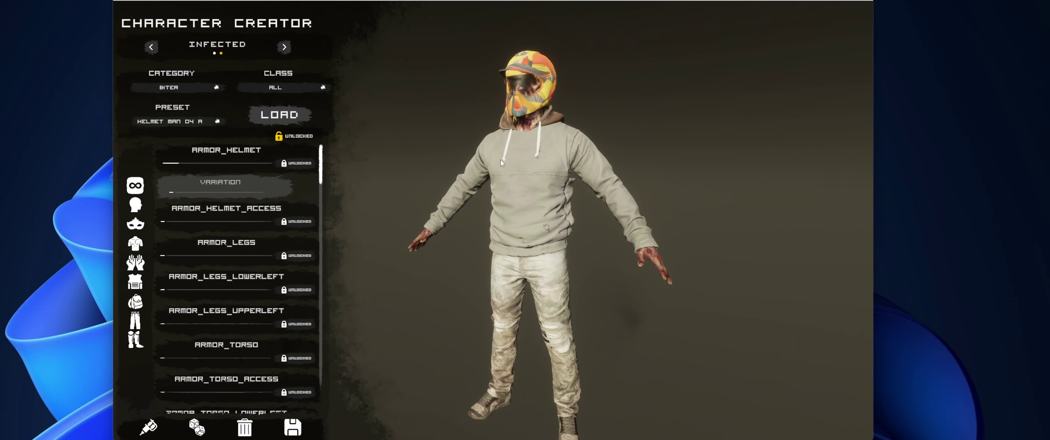
# Step: Clear the character and load the Man 10 D preset
pyautogui.click(245, 427)
pyautogui.click(195, 121)
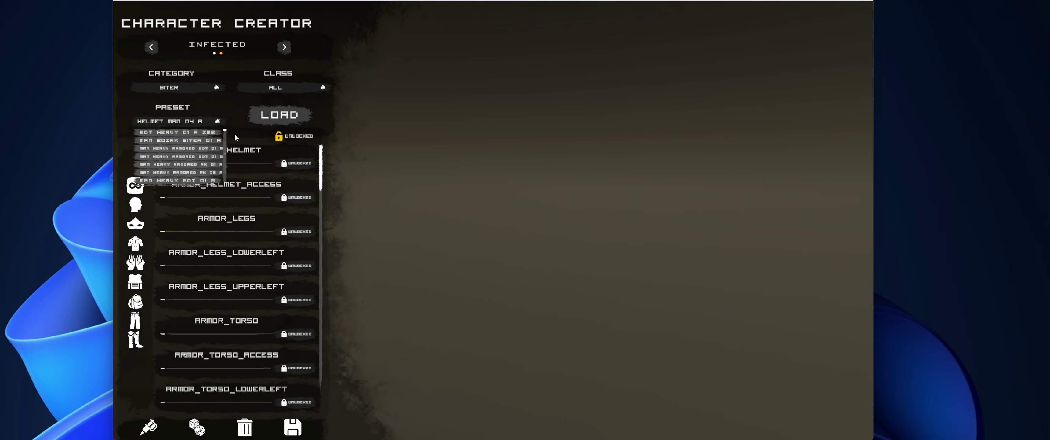
pyautogui.moveTo(225, 131); pyautogui.dragTo(226, 169)
pyautogui.click(174, 156)
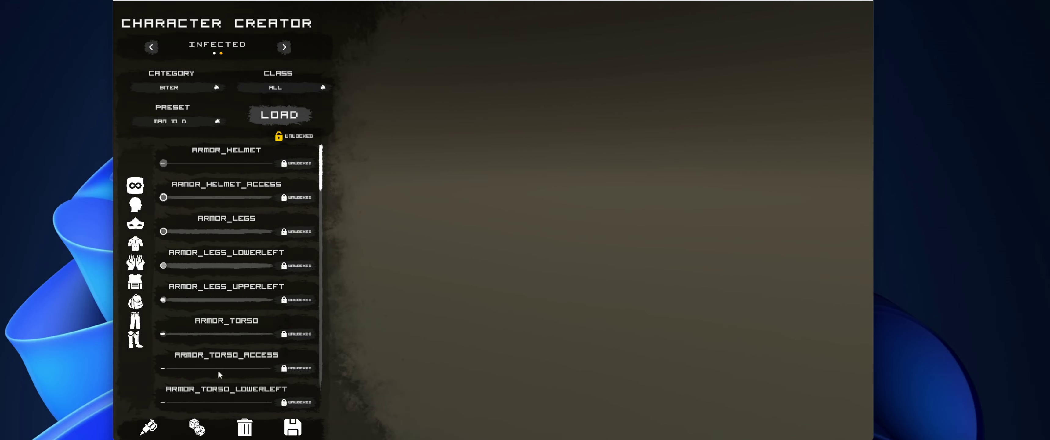
pyautogui.click(304, 117)
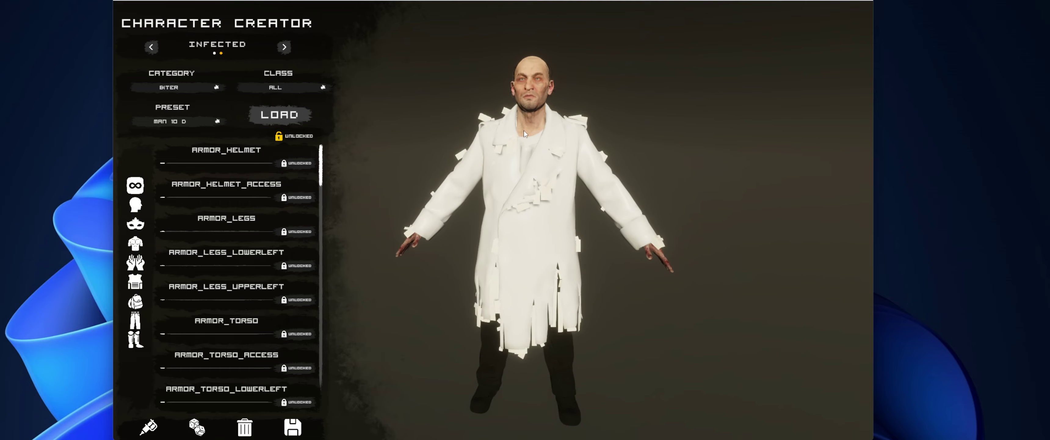
# Step: Choose a different head for the character and raise its variation to a bloodied, white-eyed infected face
pyautogui.click(135, 204)
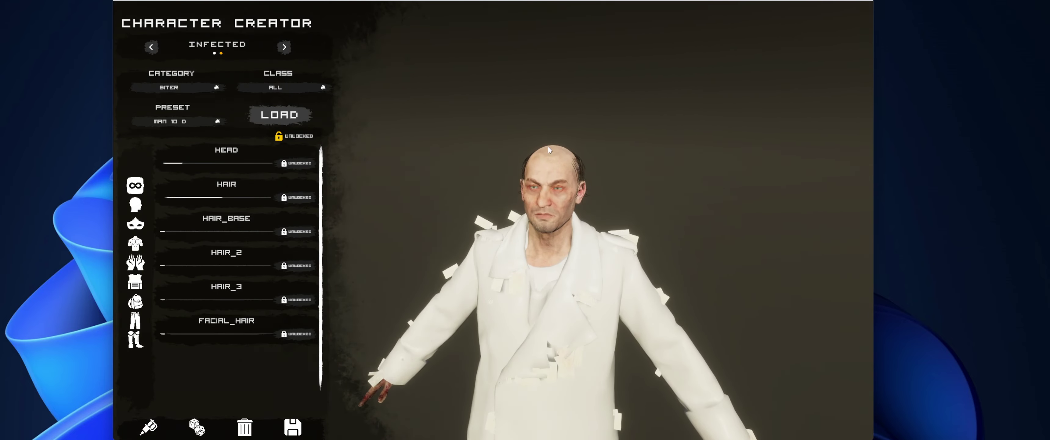
pyautogui.click(185, 163)
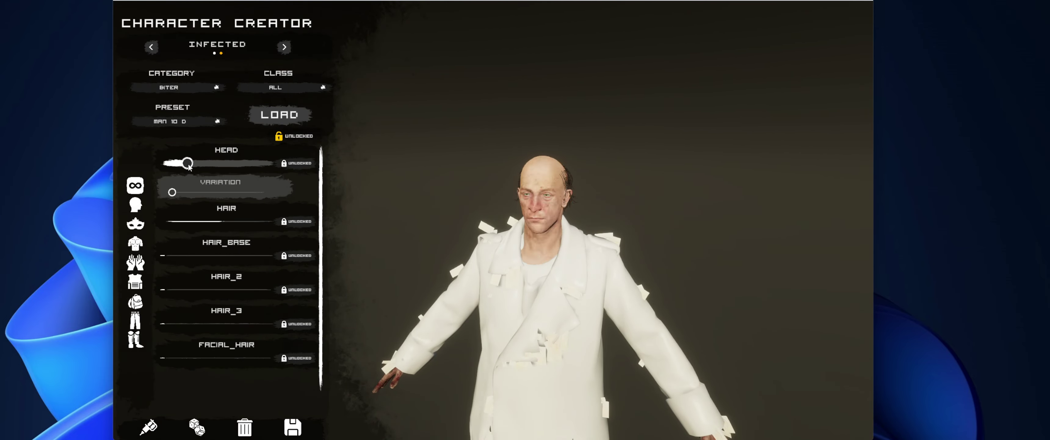
pyautogui.moveTo(171, 192); pyautogui.dragTo(248, 193)
pyautogui.moveTo(585, 266); pyautogui.dragTo(444, 233)
pyautogui.moveTo(246, 192); pyautogui.dragTo(256, 191)
pyautogui.moveTo(422, 242); pyautogui.dragTo(262, 192)
pyautogui.moveTo(367, 219); pyautogui.dragTo(561, 244)
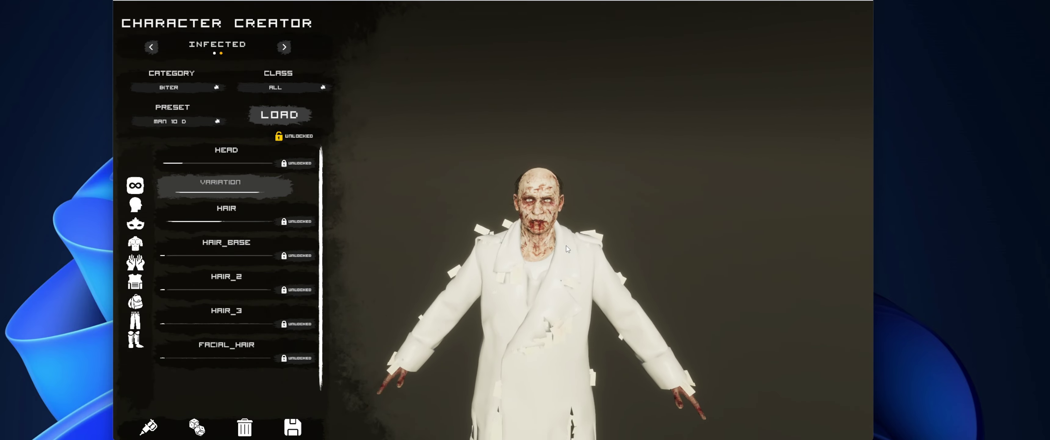
# Step: Try a stained white jacket as the character's torso, then set the torso to none
pyautogui.click(136, 244)
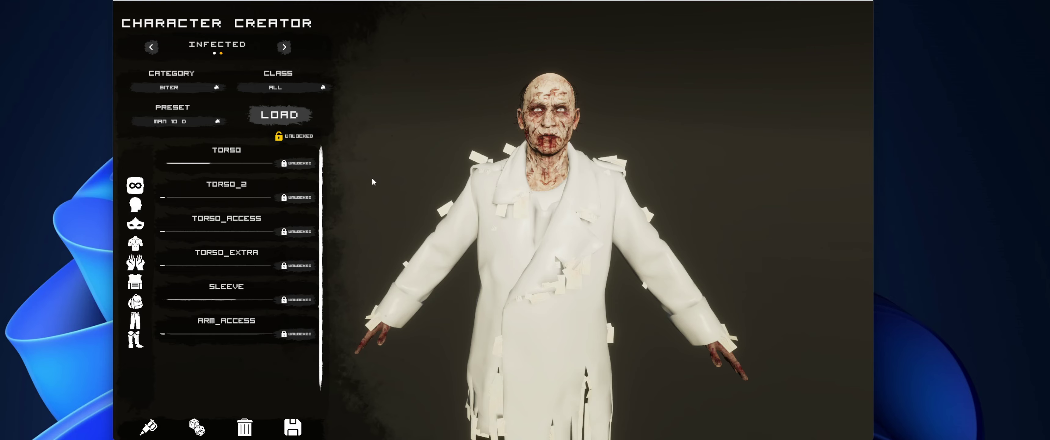
pyautogui.click(209, 164)
pyautogui.moveTo(207, 165)
pyautogui.mouseDown()
pyautogui.moveTo(197, 165)
pyautogui.moveTo(213, 170)
pyautogui.mouseUp()
pyautogui.moveTo(530, 254)
pyautogui.mouseDown()
pyautogui.moveTo(604, 260)
pyautogui.moveTo(544, 257)
pyautogui.mouseUp()
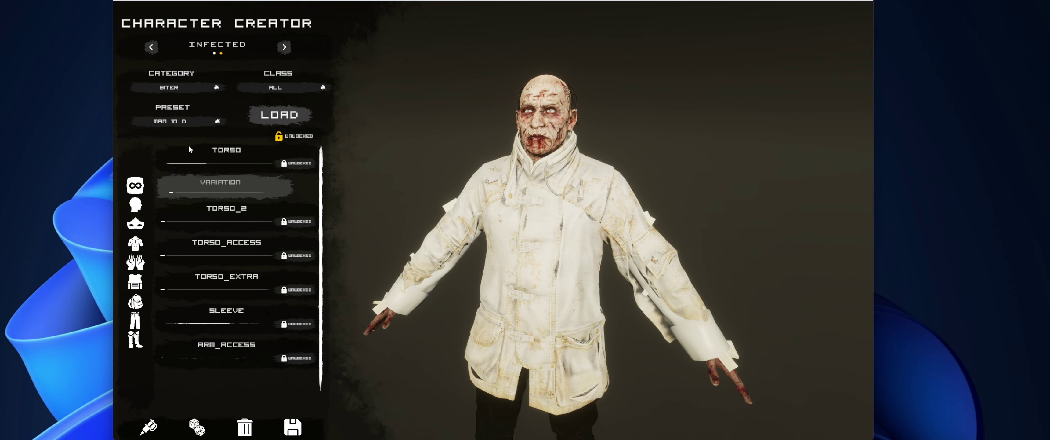
pyautogui.click(163, 163)
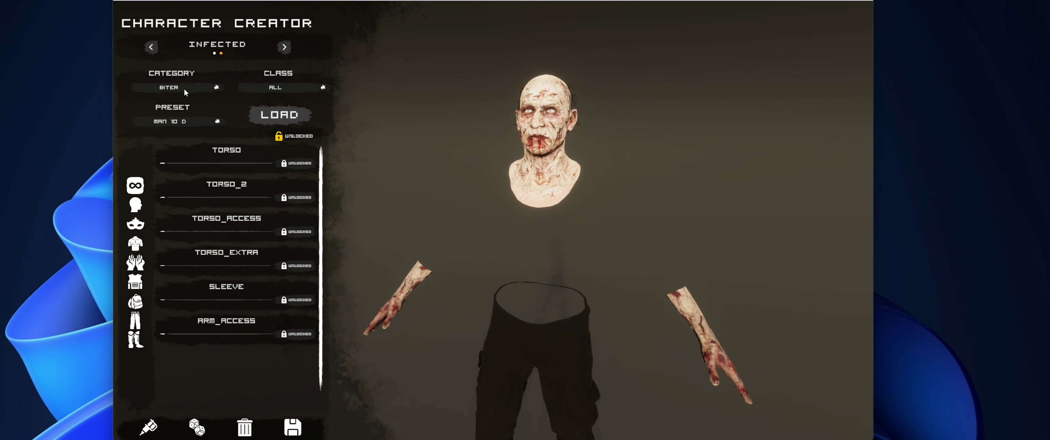
# Step: Load the Man Halloween 02 A preset onto the current character
pyautogui.click(215, 123)
pyautogui.moveTo(225, 132); pyautogui.dragTo(225, 173)
pyautogui.click(204, 163)
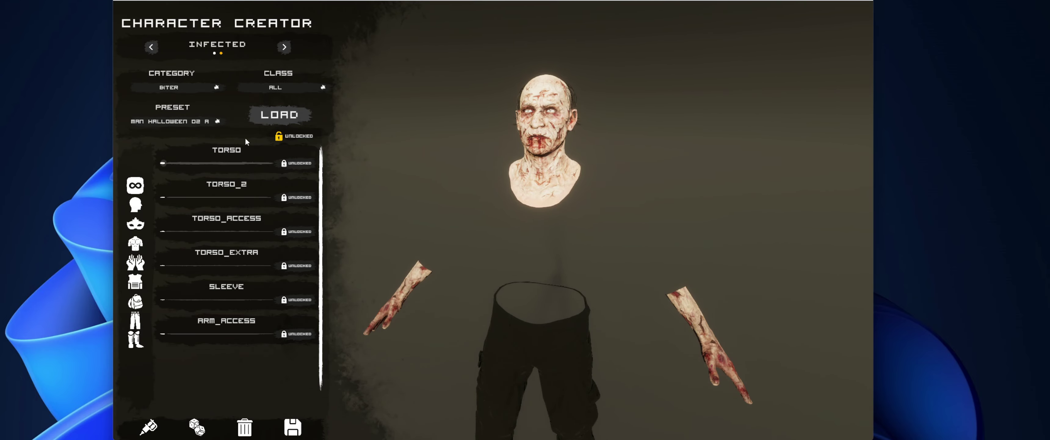
pyautogui.click(282, 118)
# Step: Choose the Helmet Man 01 A preset from the biter presets and load it
pyautogui.click(187, 121)
pyautogui.moveTo(224, 132); pyautogui.dragTo(226, 160)
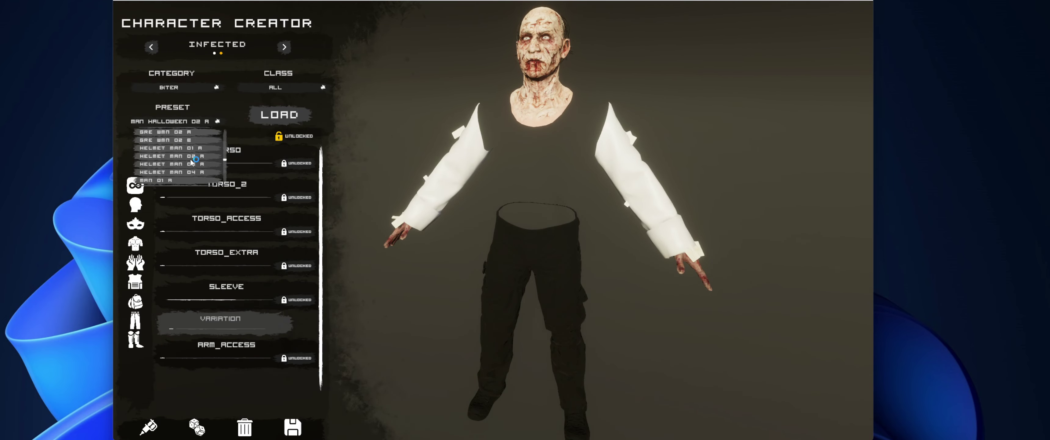
pyautogui.click(182, 149)
pyautogui.click(283, 116)
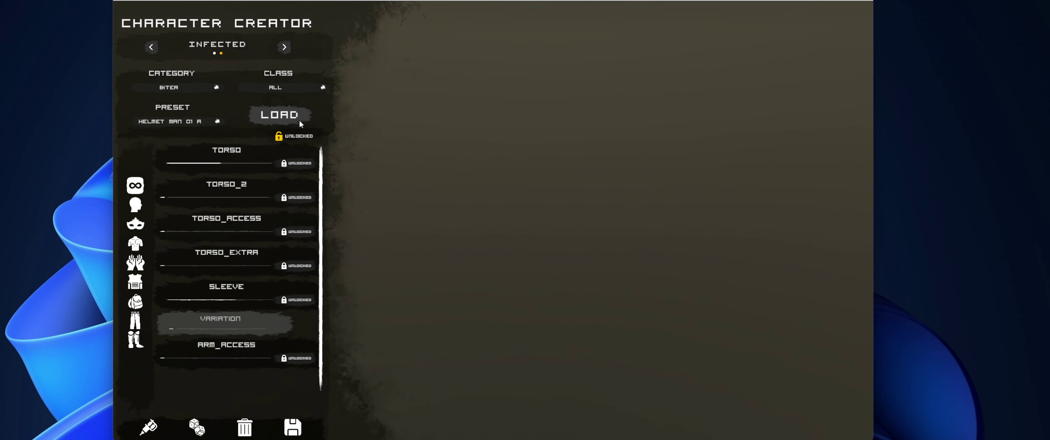
# Step: Set the category to Special Infected with the Demolisher Gorilla preset, and reset the category to All
pyautogui.click(187, 83)
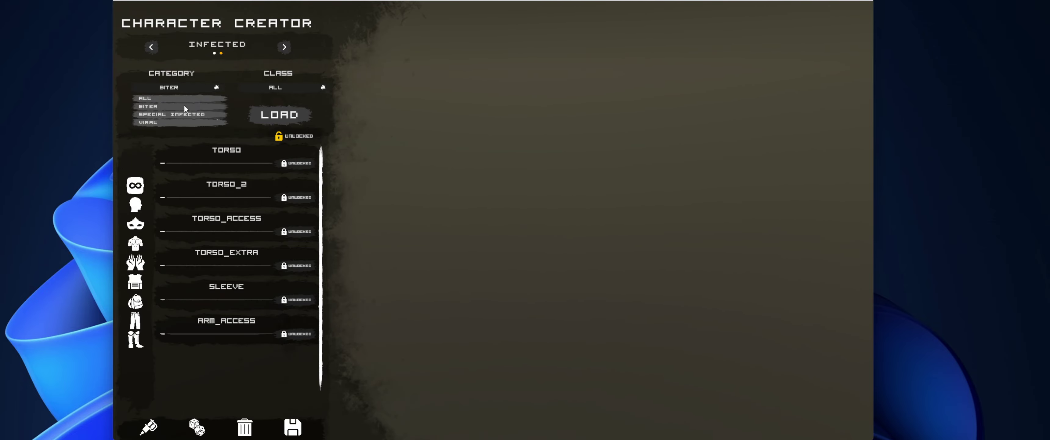
pyautogui.click(181, 113)
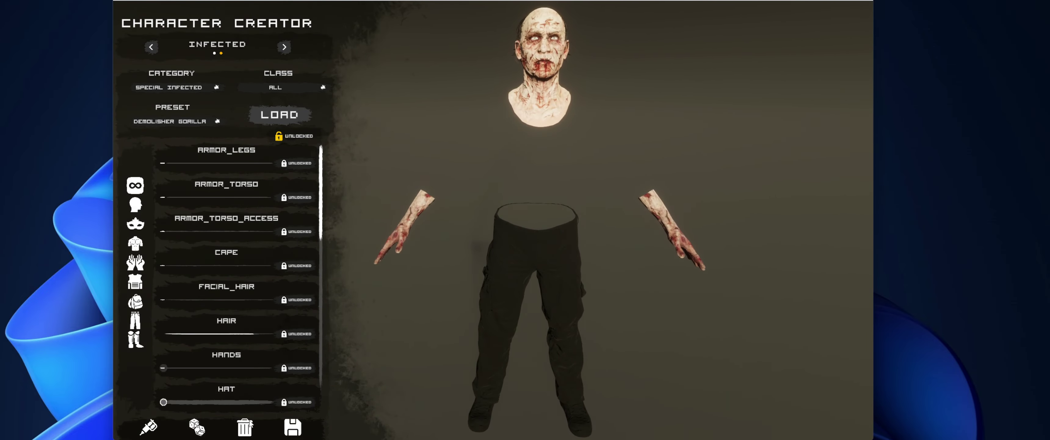
pyautogui.click(175, 119)
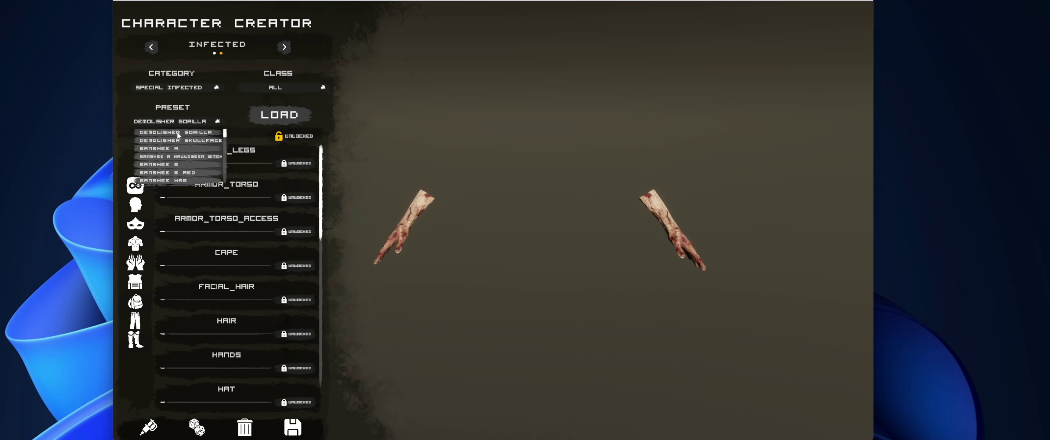
pyautogui.click(178, 133)
pyautogui.click(164, 88)
pyautogui.click(163, 98)
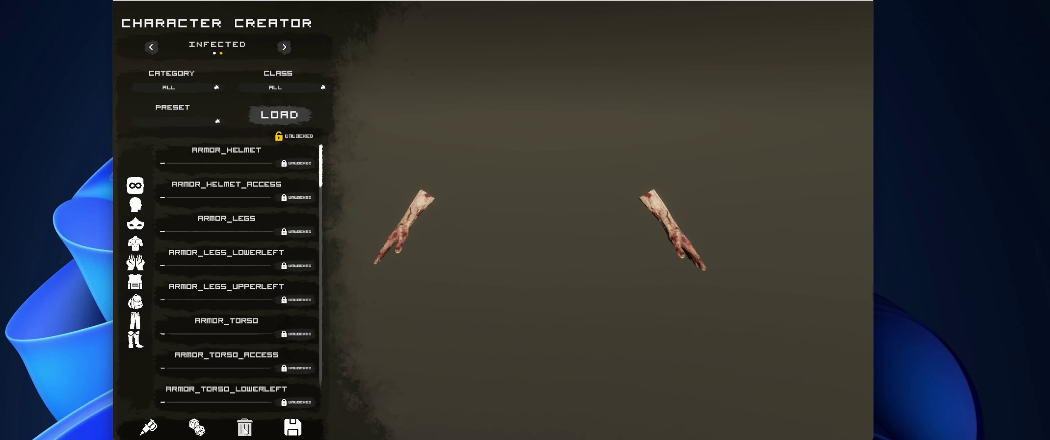
# Step: Set the category to Special Infected and load its Demolisher Gorilla preset
pyautogui.click(175, 88)
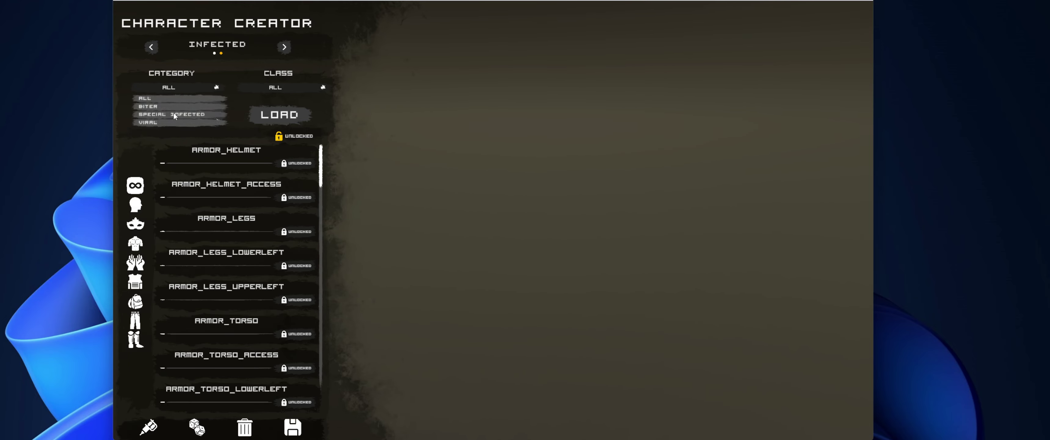
pyautogui.click(174, 113)
pyautogui.click(279, 115)
# Step: Choose the Banshee A preset, clear the current character and load the preset
pyautogui.click(178, 122)
pyautogui.click(174, 151)
pyautogui.click(250, 430)
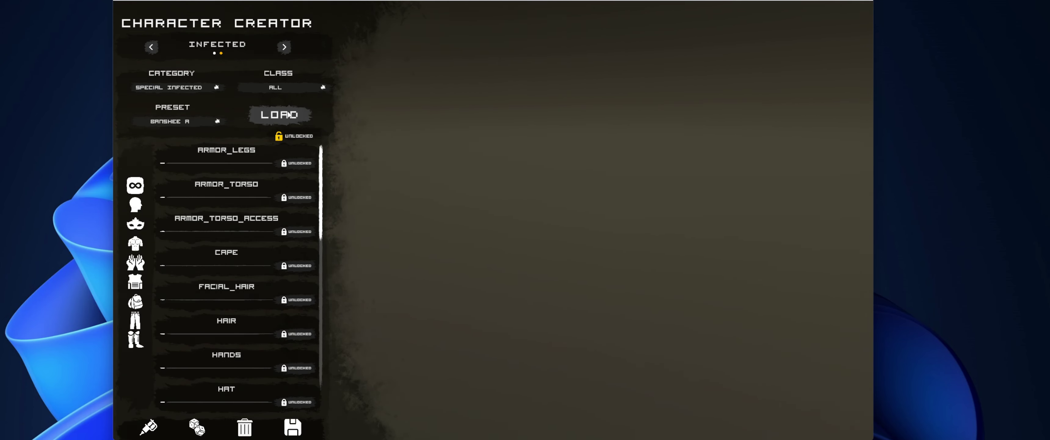
pyautogui.click(301, 117)
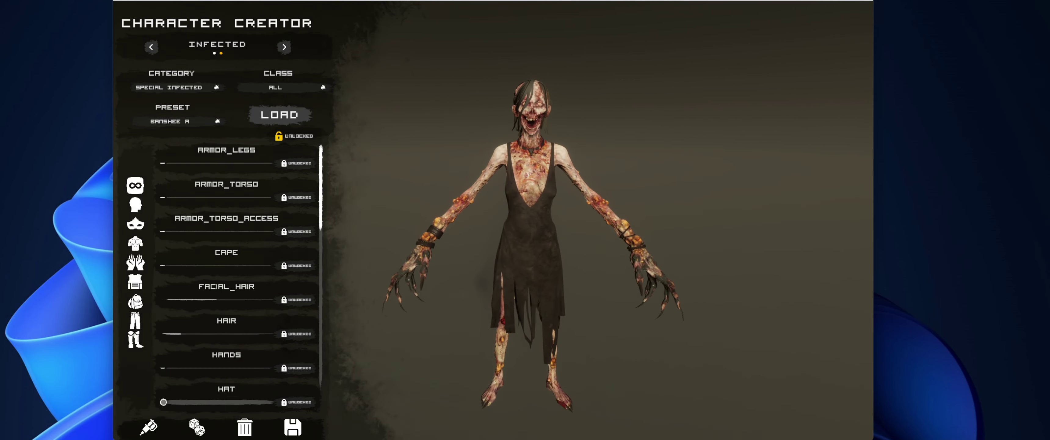
# Step: Clear the character, load the Banshee B Red preset and rotate the model for inspection
pyautogui.click(236, 431)
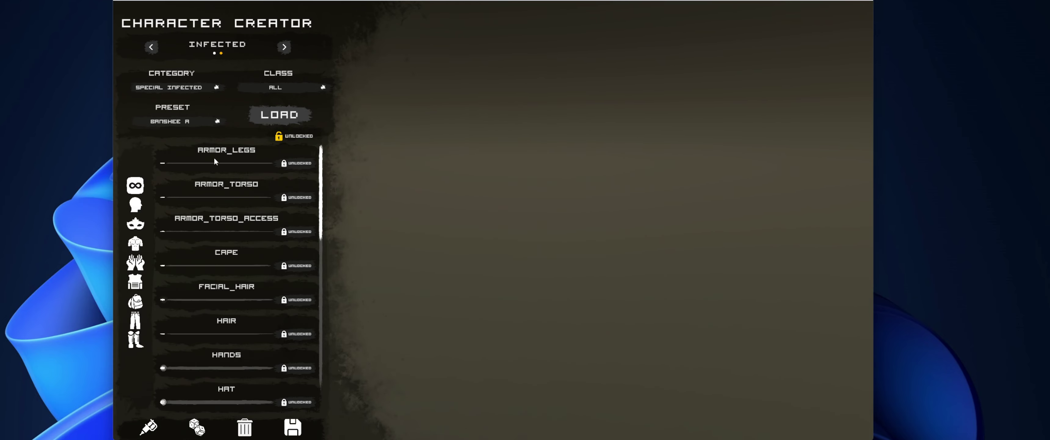
pyautogui.click(181, 121)
pyautogui.click(178, 173)
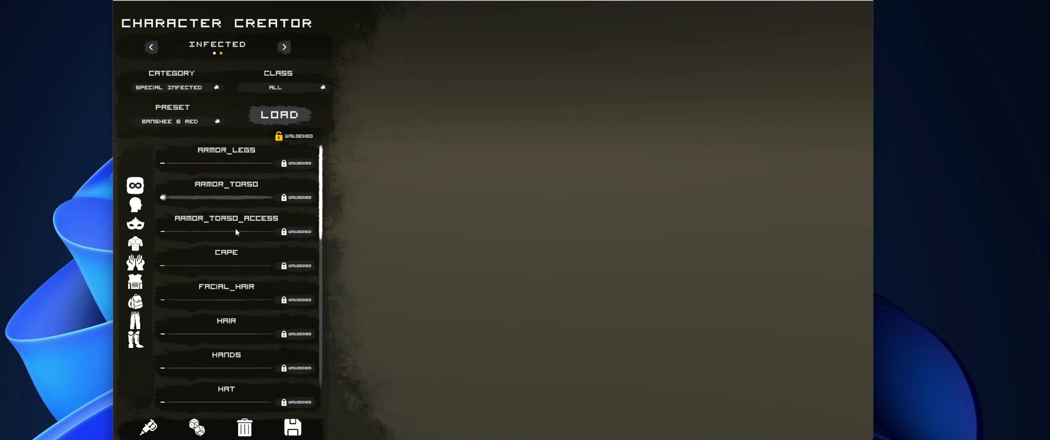
pyautogui.click(280, 114)
pyautogui.moveTo(479, 188); pyautogui.dragTo(614, 178)
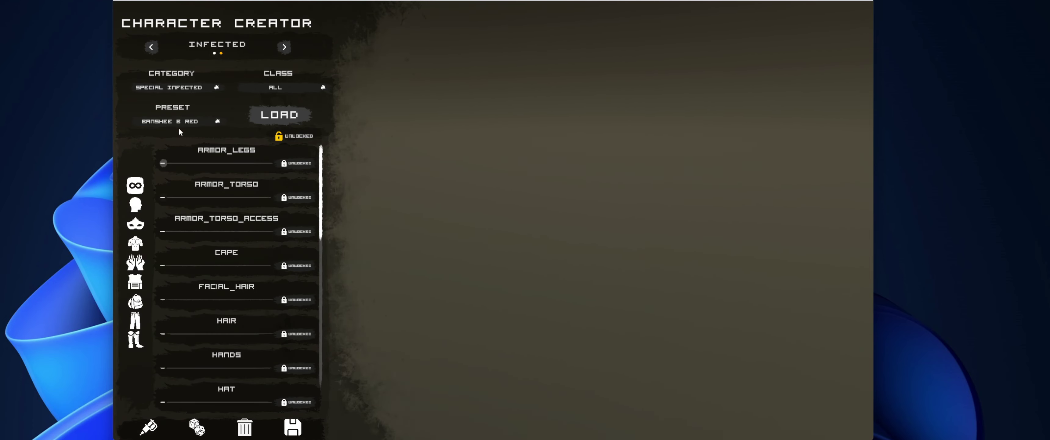
# Step: Load the Bolter B Payday A preset from the special infected presets
pyautogui.click(179, 121)
pyautogui.scroll(-3, 191, 151)
pyautogui.click(194, 150)
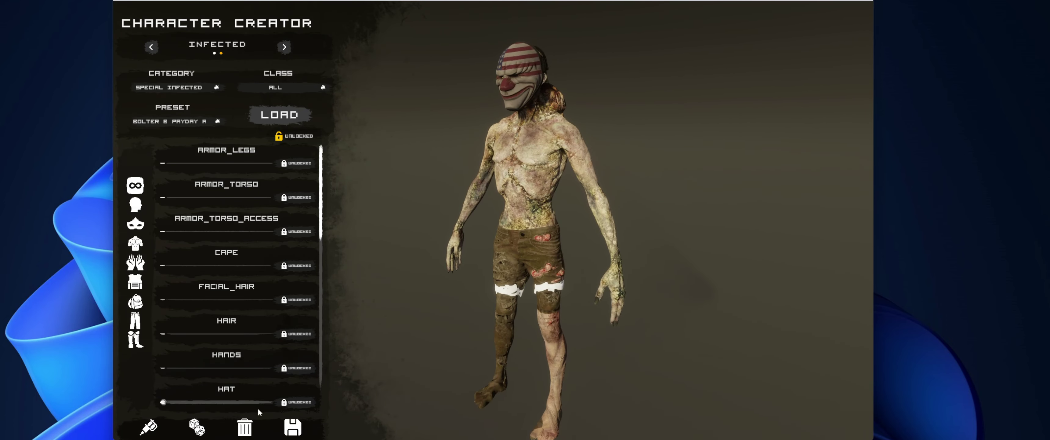
# Step: Clear the character and switch from infected to human characters, with category and class set to All
pyautogui.click(244, 427)
pyautogui.click(218, 121)
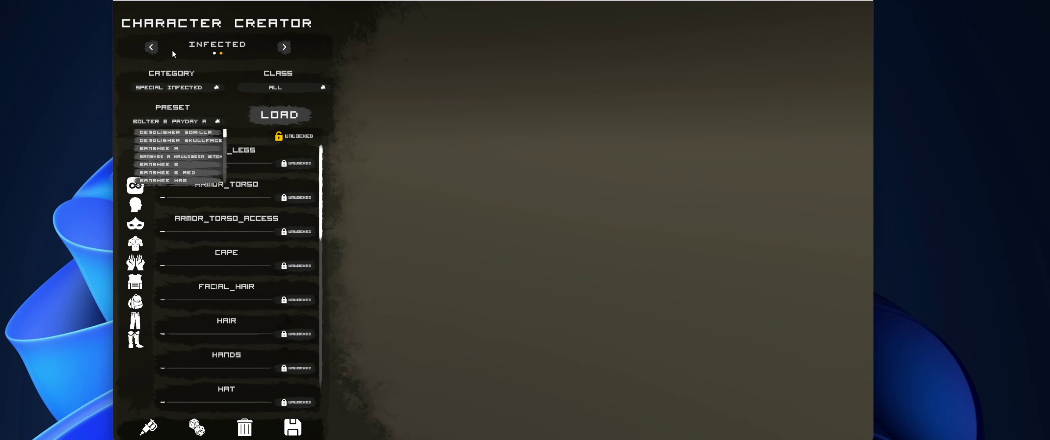
pyautogui.click(151, 47)
pyautogui.click(150, 47)
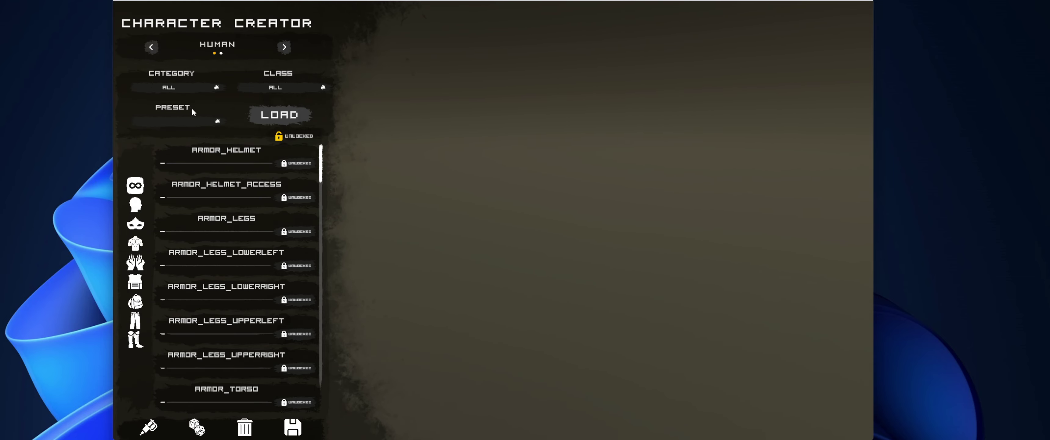
pyautogui.click(183, 88)
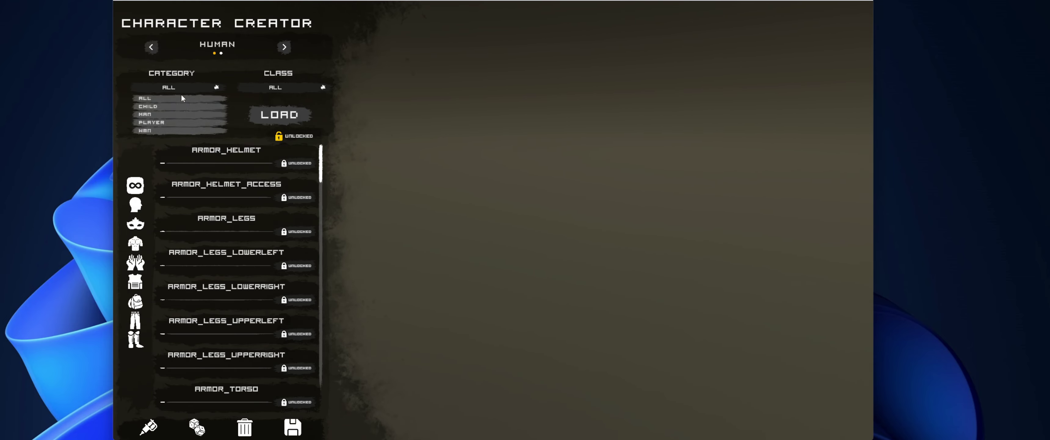
pyautogui.click(157, 98)
pyautogui.click(292, 88)
pyautogui.click(265, 98)
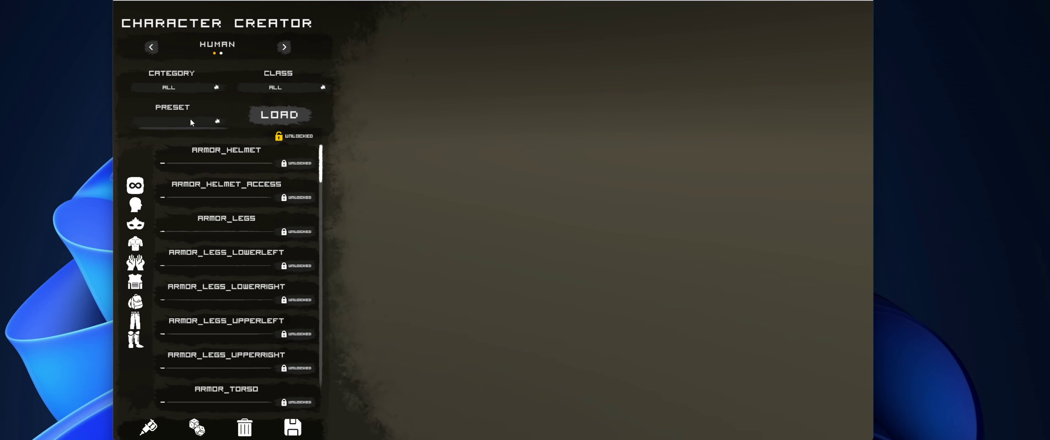
# Step: Add the first armor helmet to the empty human character and rotate the view around it
pyautogui.click(166, 88)
pyautogui.click(167, 64)
pyautogui.moveTo(167, 163)
pyautogui.mouseDown()
pyautogui.moveTo(244, 160)
pyautogui.moveTo(168, 163)
pyautogui.mouseUp()
pyautogui.moveTo(545, 211)
pyautogui.mouseDown()
pyautogui.moveTo(492, 214)
pyautogui.moveTo(527, 212)
pyautogui.mouseUp()
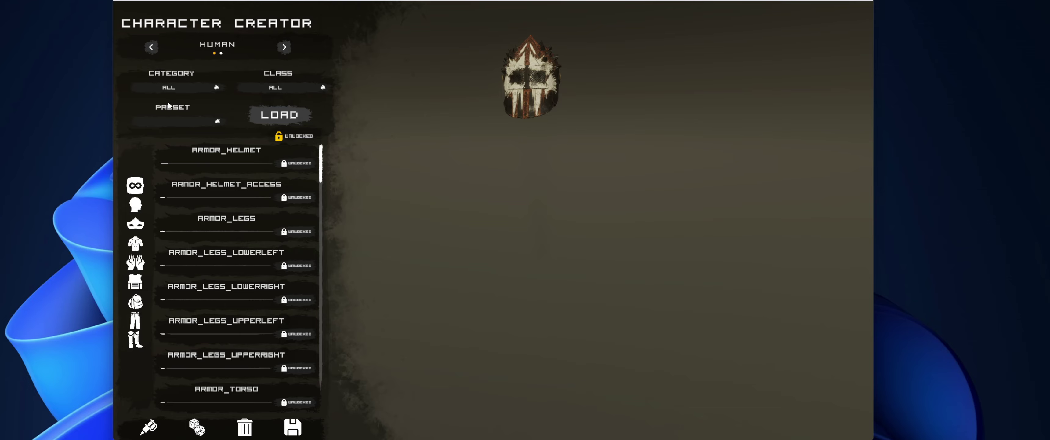
pyautogui.click(863, 2)
pyautogui.doubleClick(302, 89)
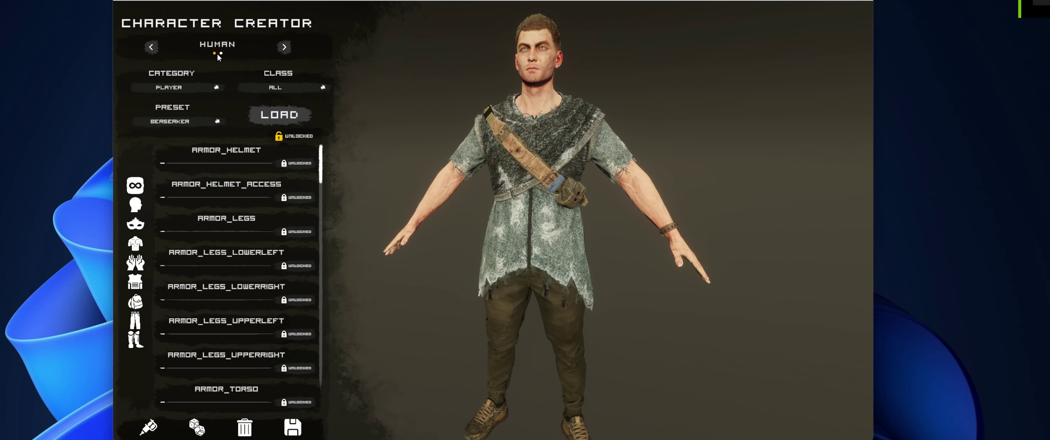
pyautogui.click(179, 119)
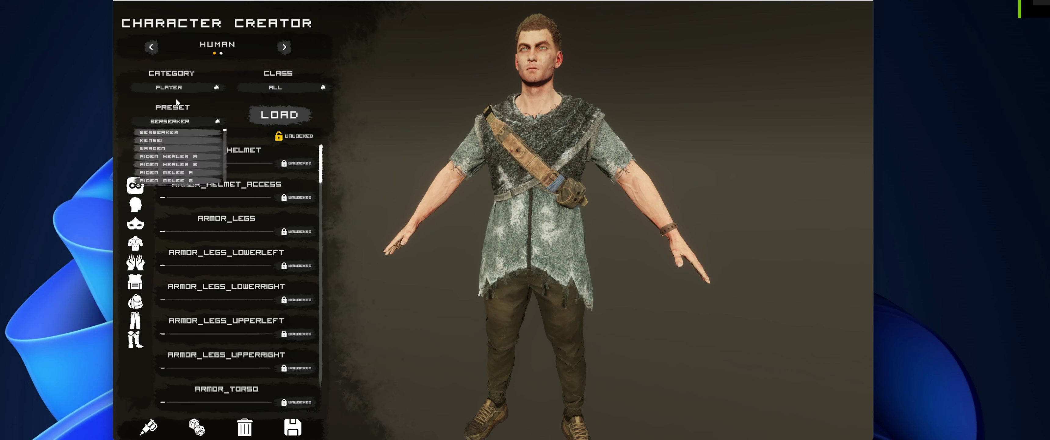
pyautogui.click(176, 102)
pyautogui.click(190, 121)
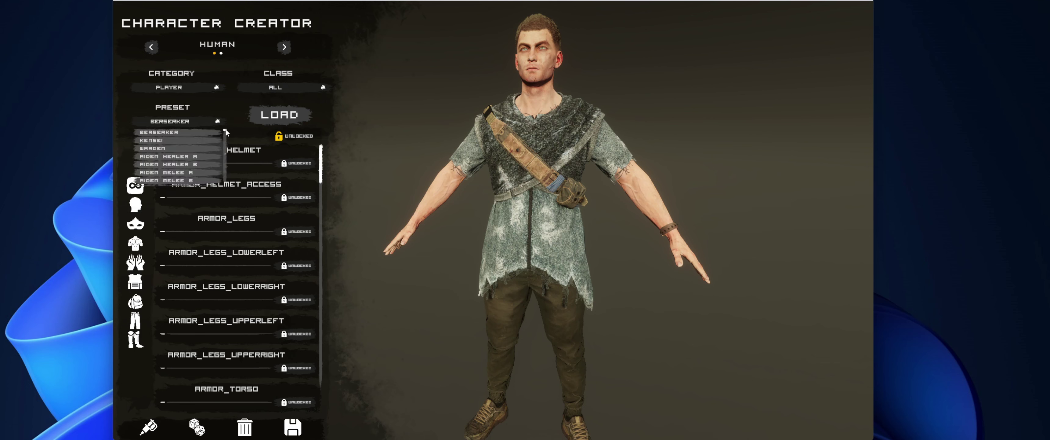
pyautogui.click(206, 107)
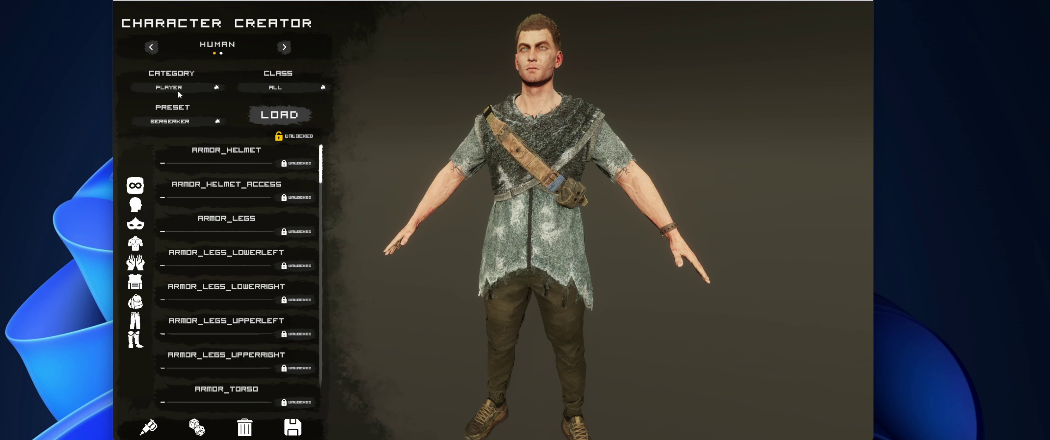
# Step: Load the Warden preset from the Player category and turn the armored character to inspect it
pyautogui.click(203, 119)
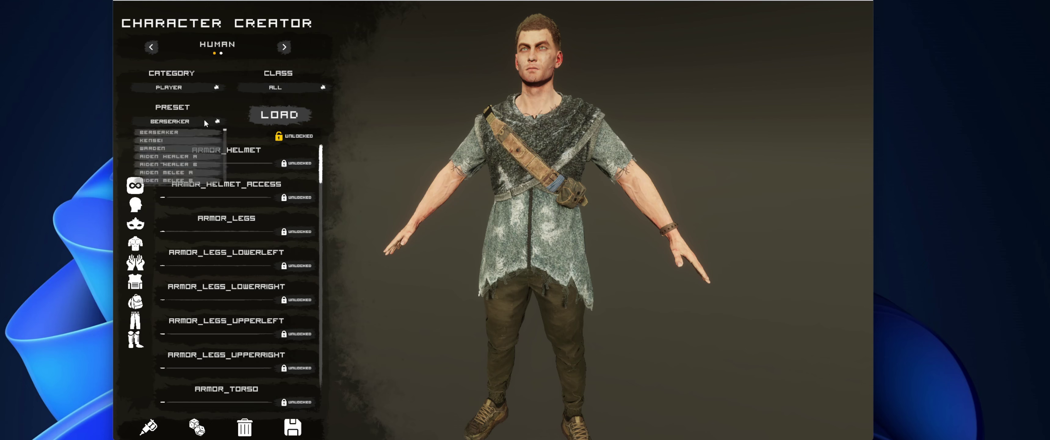
pyautogui.click(164, 147)
pyautogui.click(280, 116)
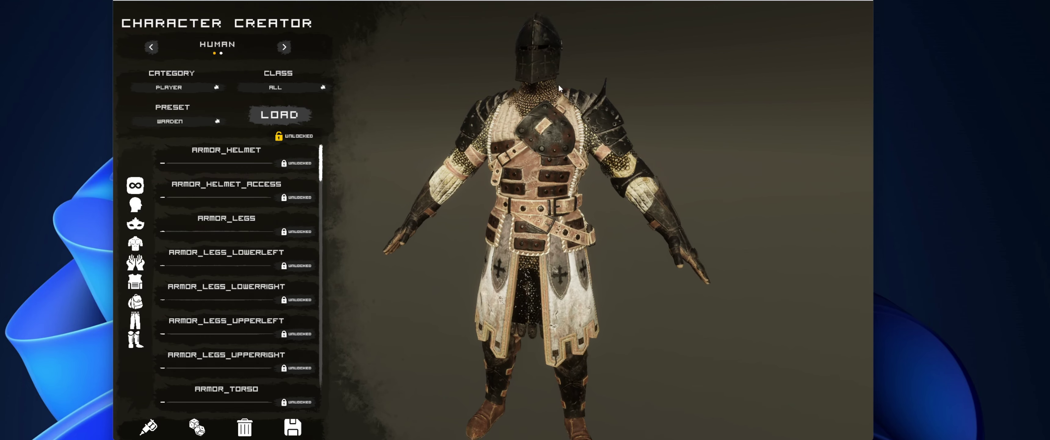
pyautogui.moveTo(558, 37); pyautogui.dragTo(508, 34)
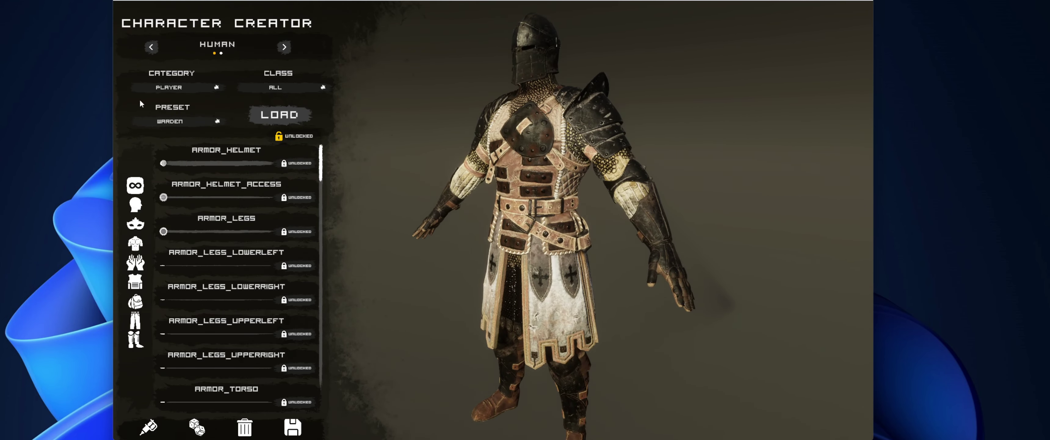
# Step: Load the Berserker preset, first over the Warden's parts and again on a cleared character
pyautogui.click(171, 122)
pyautogui.click(167, 145)
pyautogui.click(294, 119)
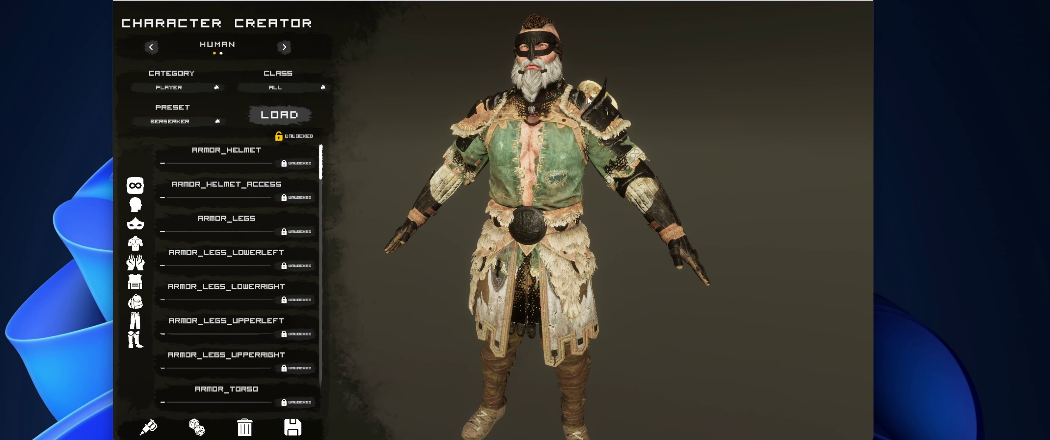
pyautogui.click(246, 427)
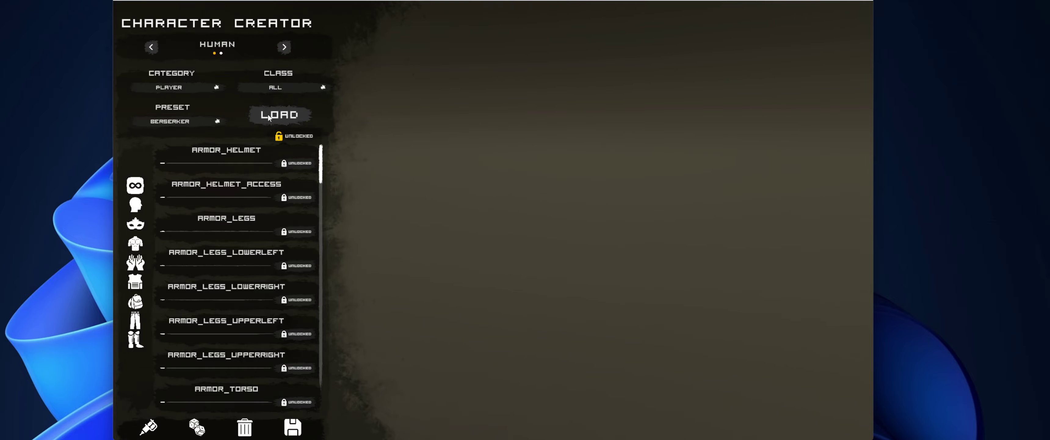
pyautogui.moveTo(471, 189); pyautogui.dragTo(456, 220)
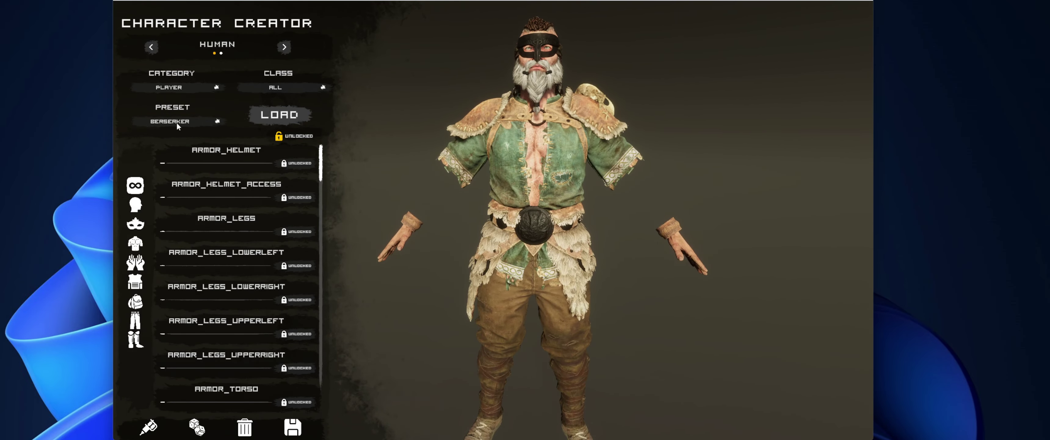
# Step: Load the Kensei preset, first over the Berserker's parts and again on a cleared character
pyautogui.click(177, 122)
pyautogui.click(152, 140)
pyautogui.moveTo(661, 183); pyautogui.dragTo(563, 181)
pyautogui.scroll(1, 563, 182)
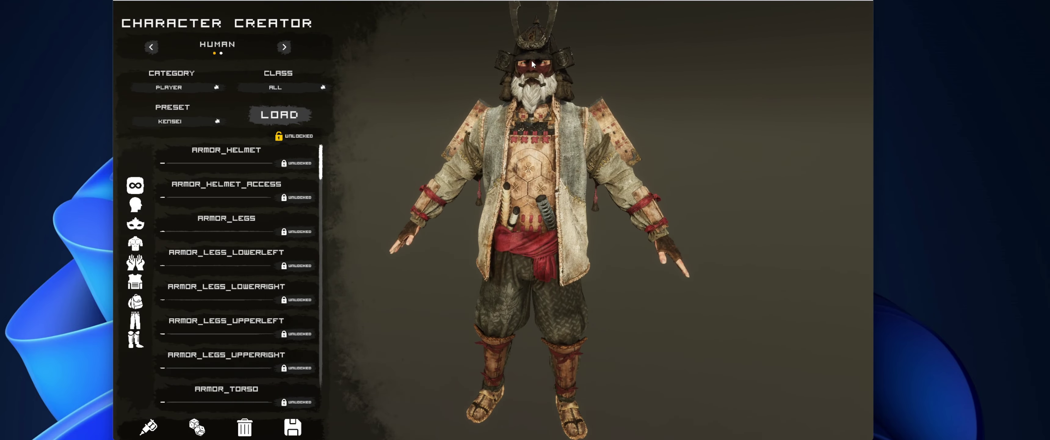
pyautogui.click(243, 429)
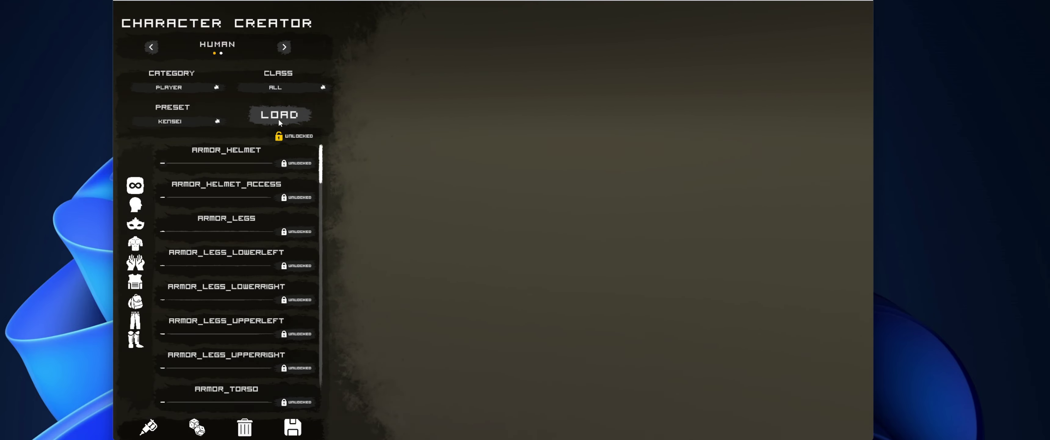
pyautogui.moveTo(536, 181); pyautogui.dragTo(547, 195)
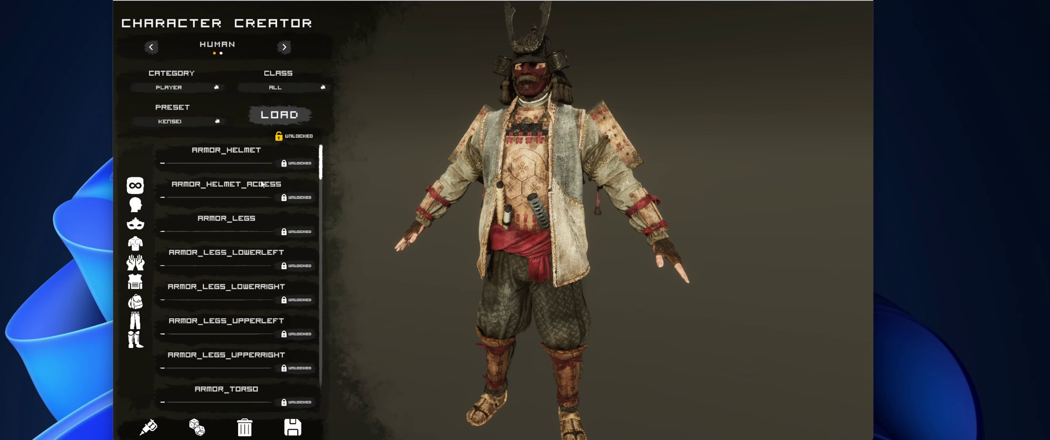
pyautogui.moveTo(324, 150); pyautogui.dragTo(330, 133)
# Step: Clear the character, show only the head parts and randomize them several times
pyautogui.click(249, 431)
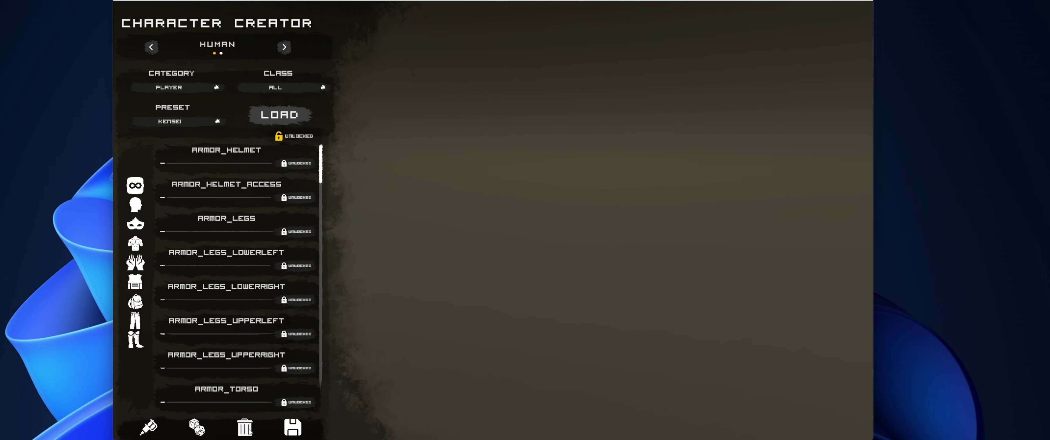
pyautogui.click(136, 203)
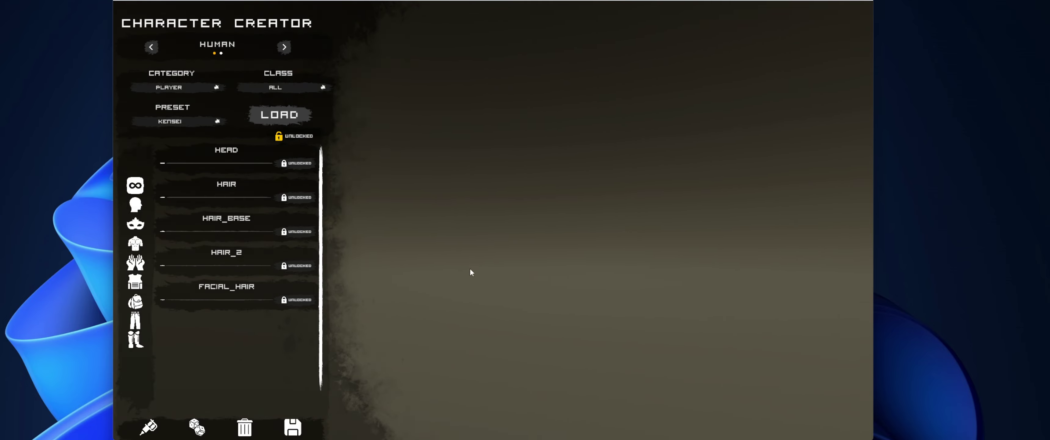
pyautogui.click(201, 435)
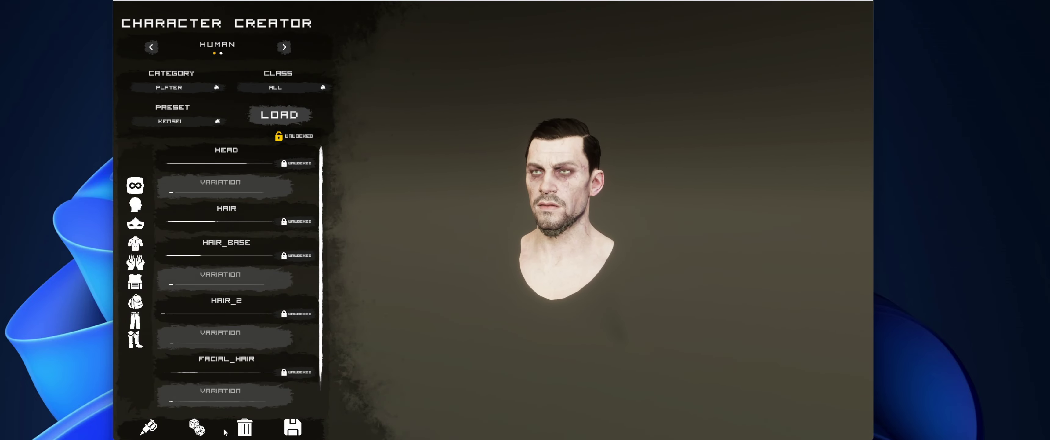
pyautogui.click(198, 433)
pyautogui.click(199, 434)
pyautogui.click(198, 434)
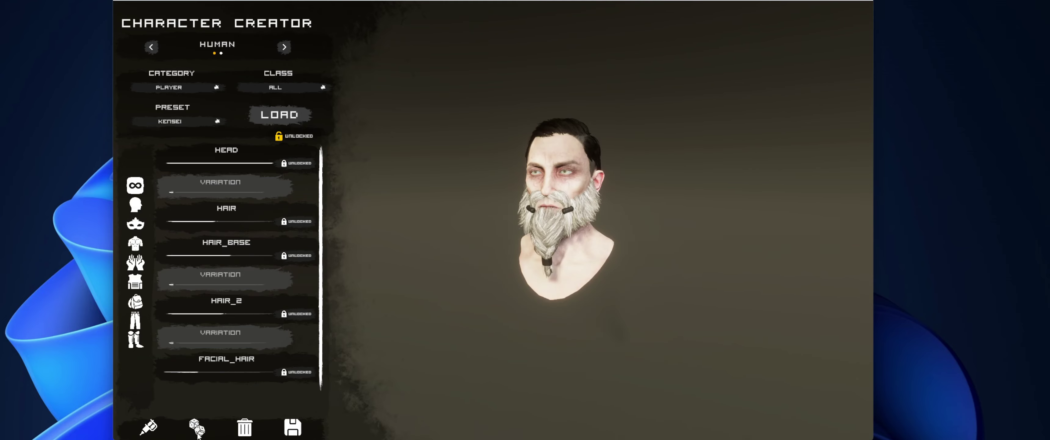